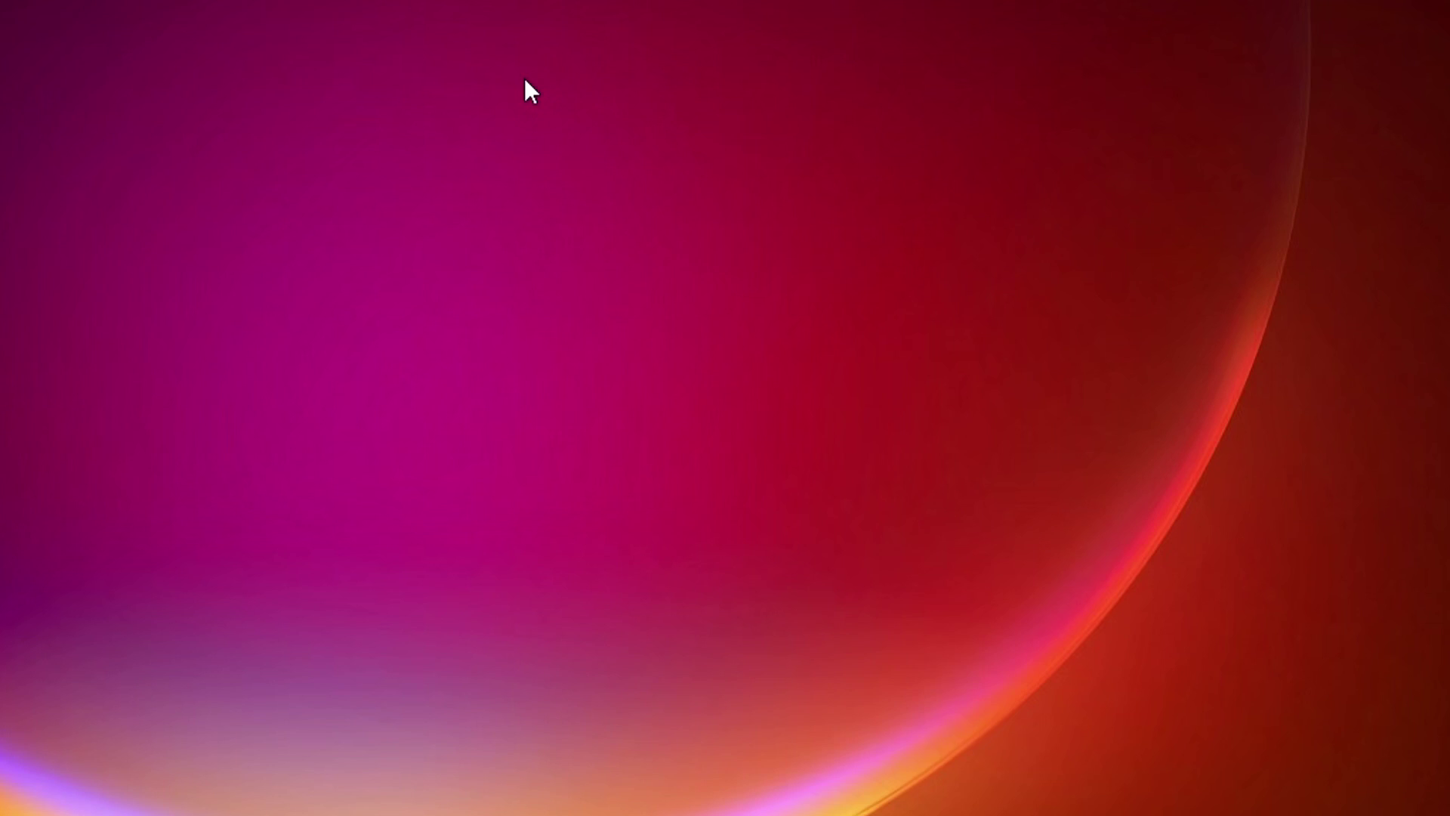
Step: Launch NVIDIA Control Panel from the desktop's Show more options menu and scroll the Change resolution page
{"action": "right_click", "coordinate": [782, 291]}
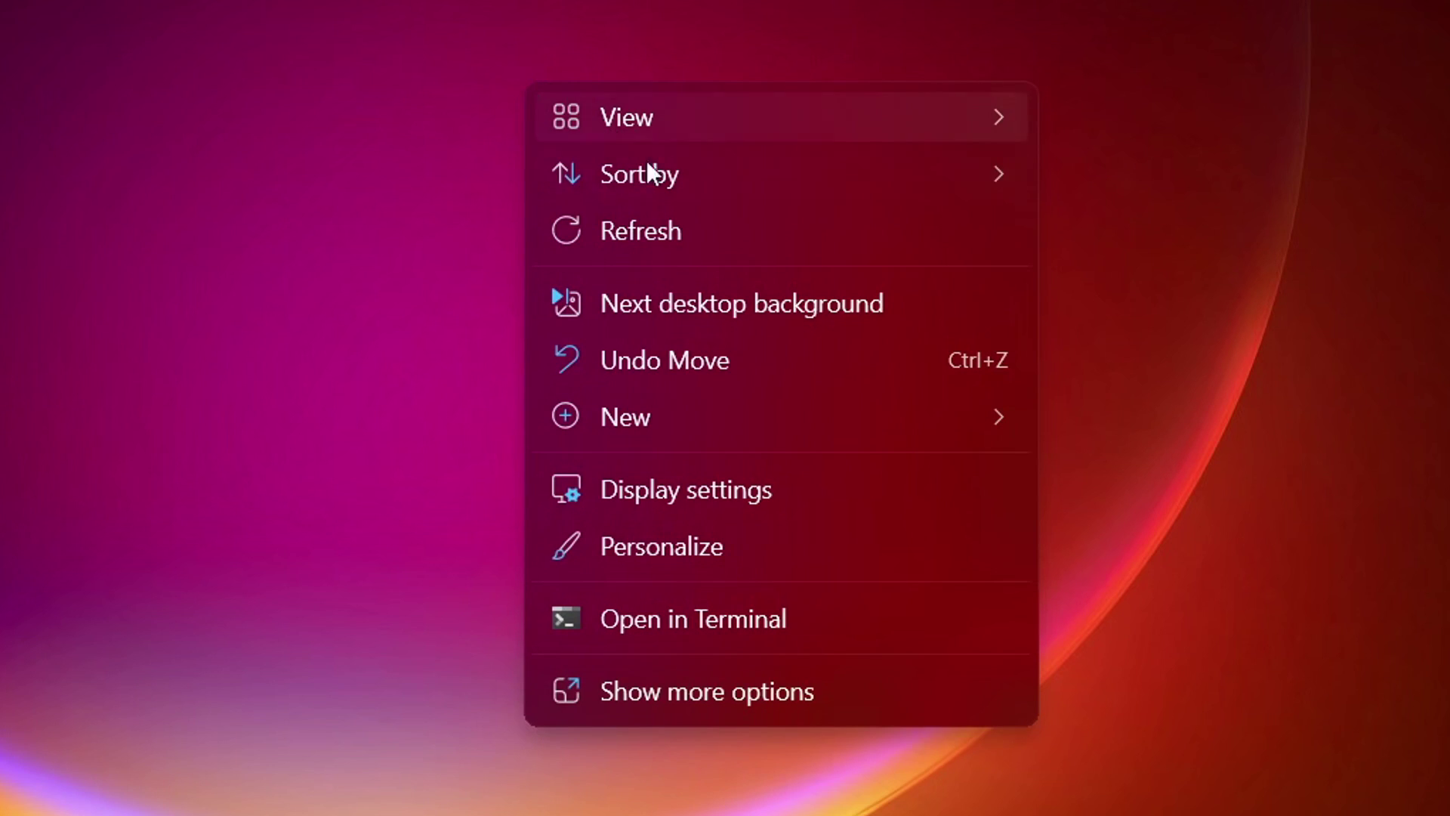
{"action": "left_click", "coordinate": [745, 690]}
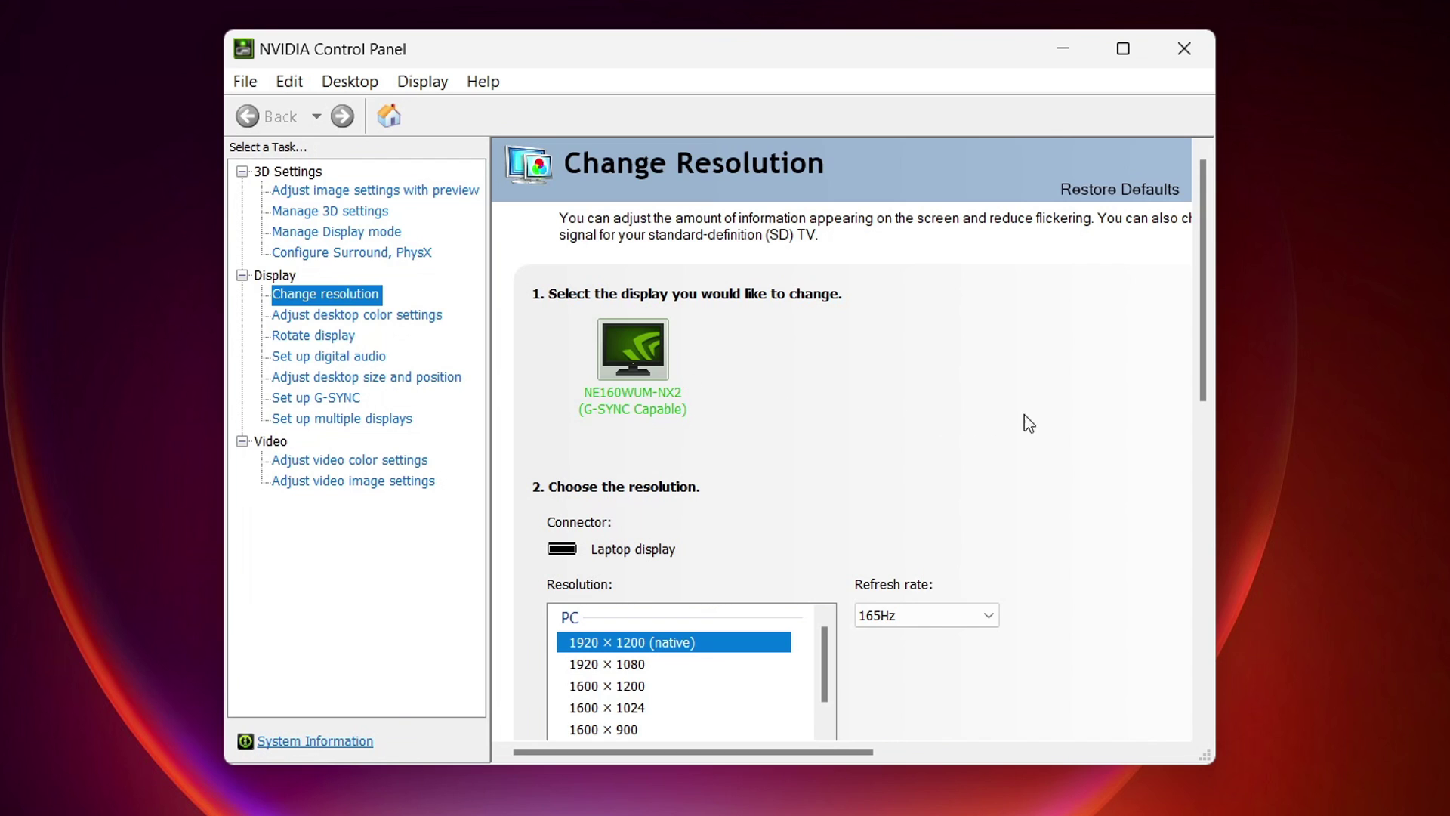
{"action": "left_click_drag", "start_coordinate": [1201, 361], "coordinate": [1206, 514]}
Step: Create a custom 1920 x 1200 resolution at 170 Hz, test it, and save it
{"action": "left_click", "coordinate": [591, 432]}
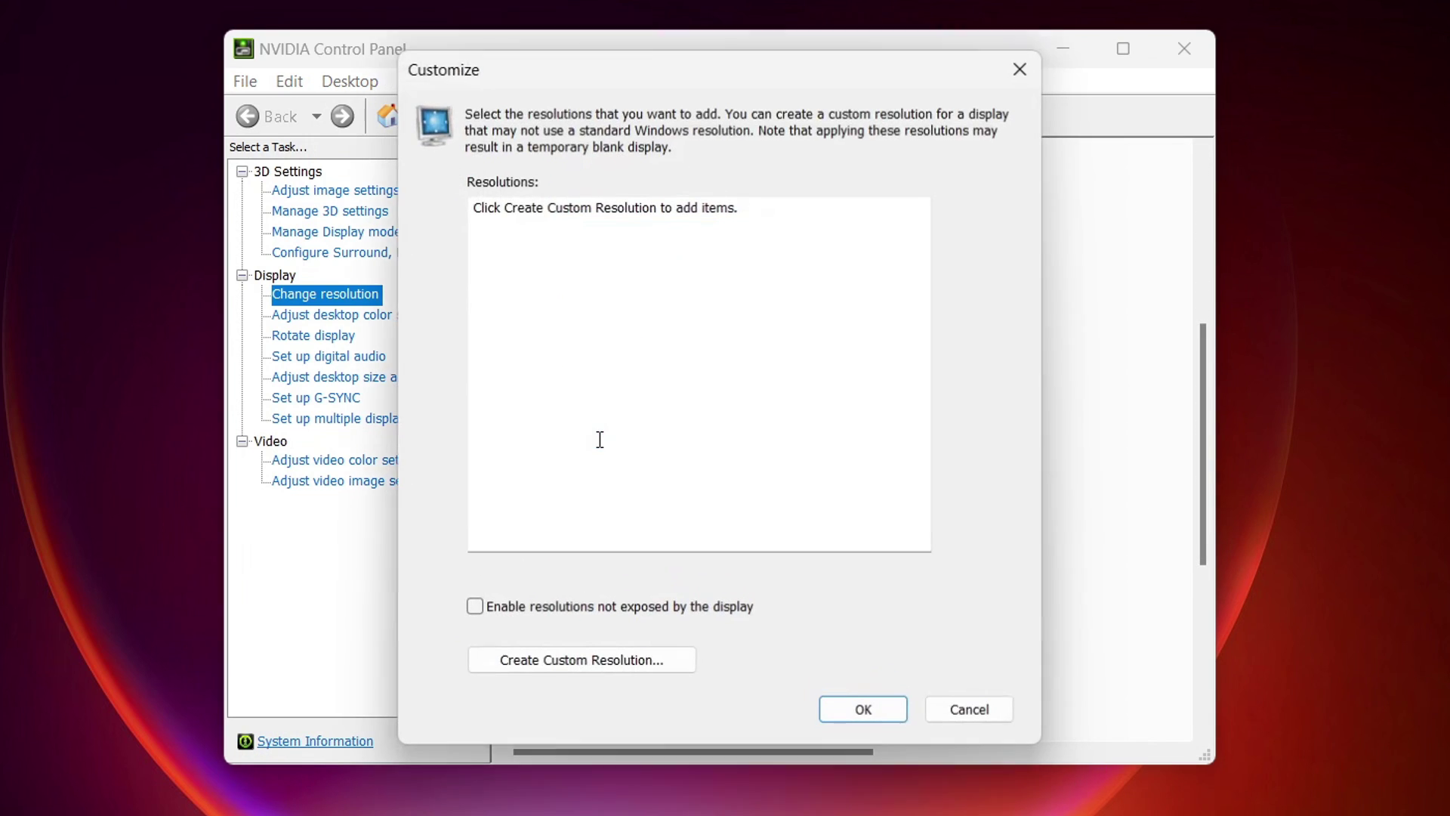
{"action": "left_click", "coordinate": [521, 663]}
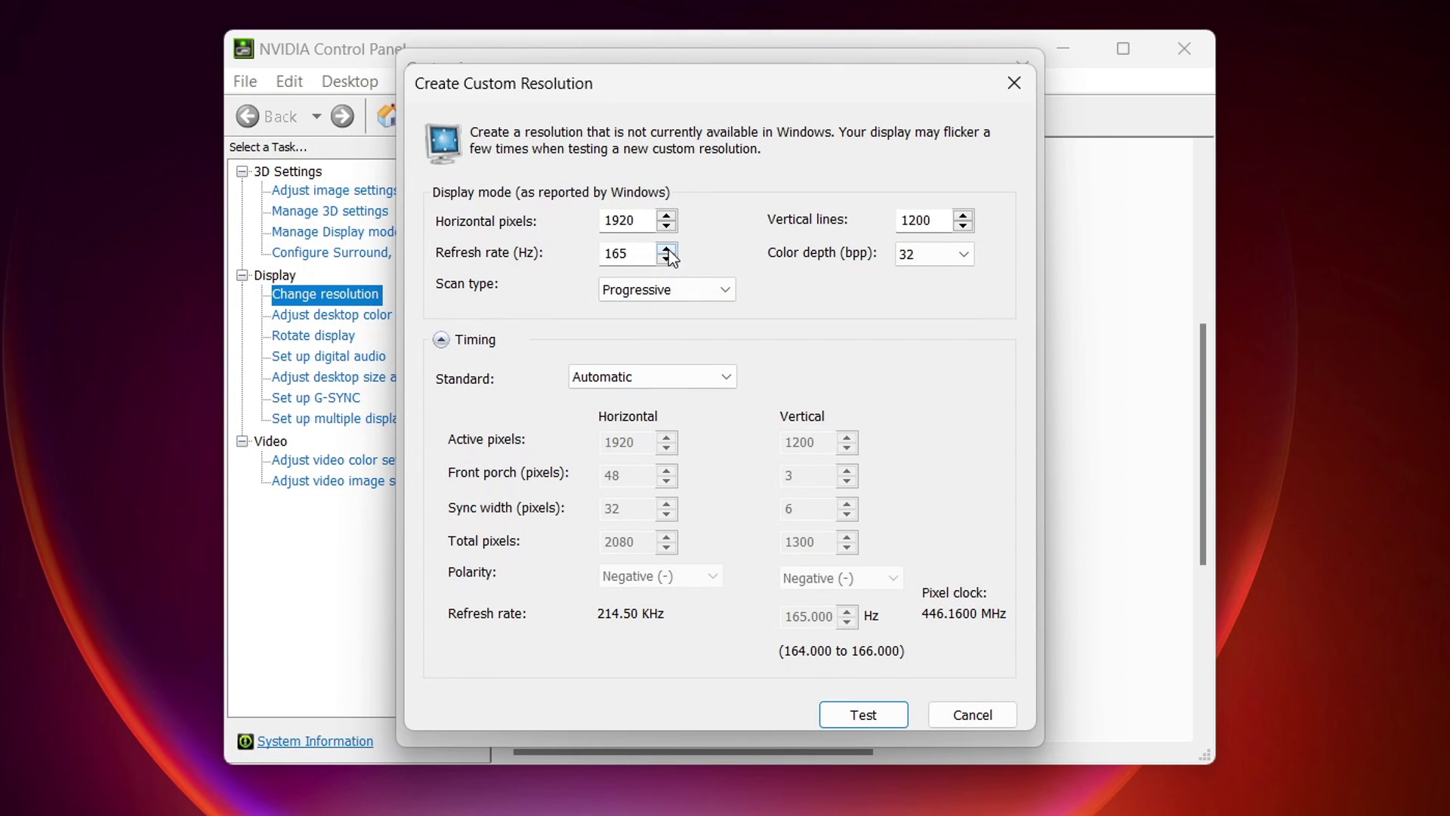
{"action": "left_click", "coordinate": [667, 248]}
{"action": "left_click", "coordinate": [666, 250]}
{"action": "left_click", "coordinate": [863, 714]}
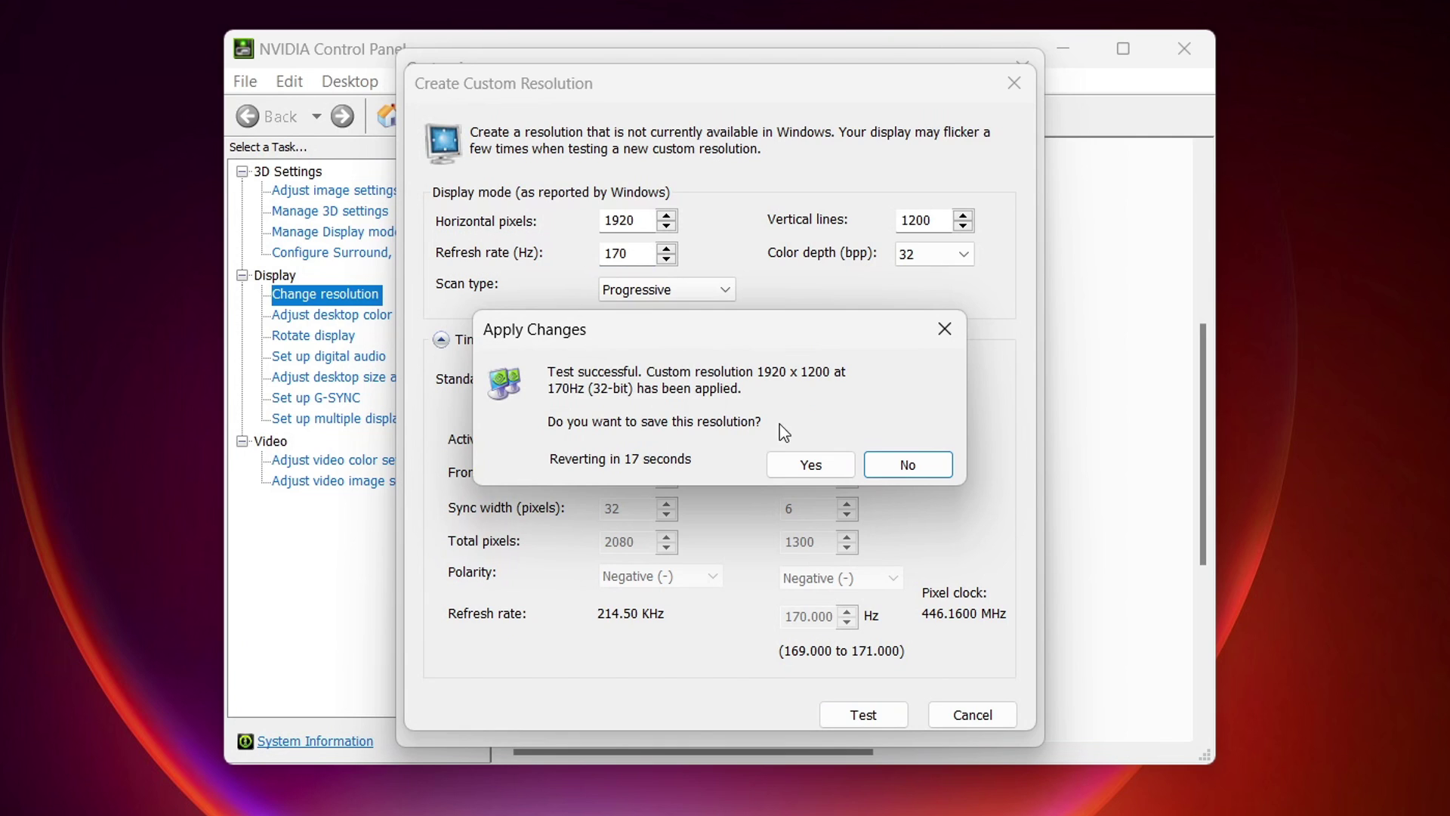
{"action": "left_click", "coordinate": [813, 470]}
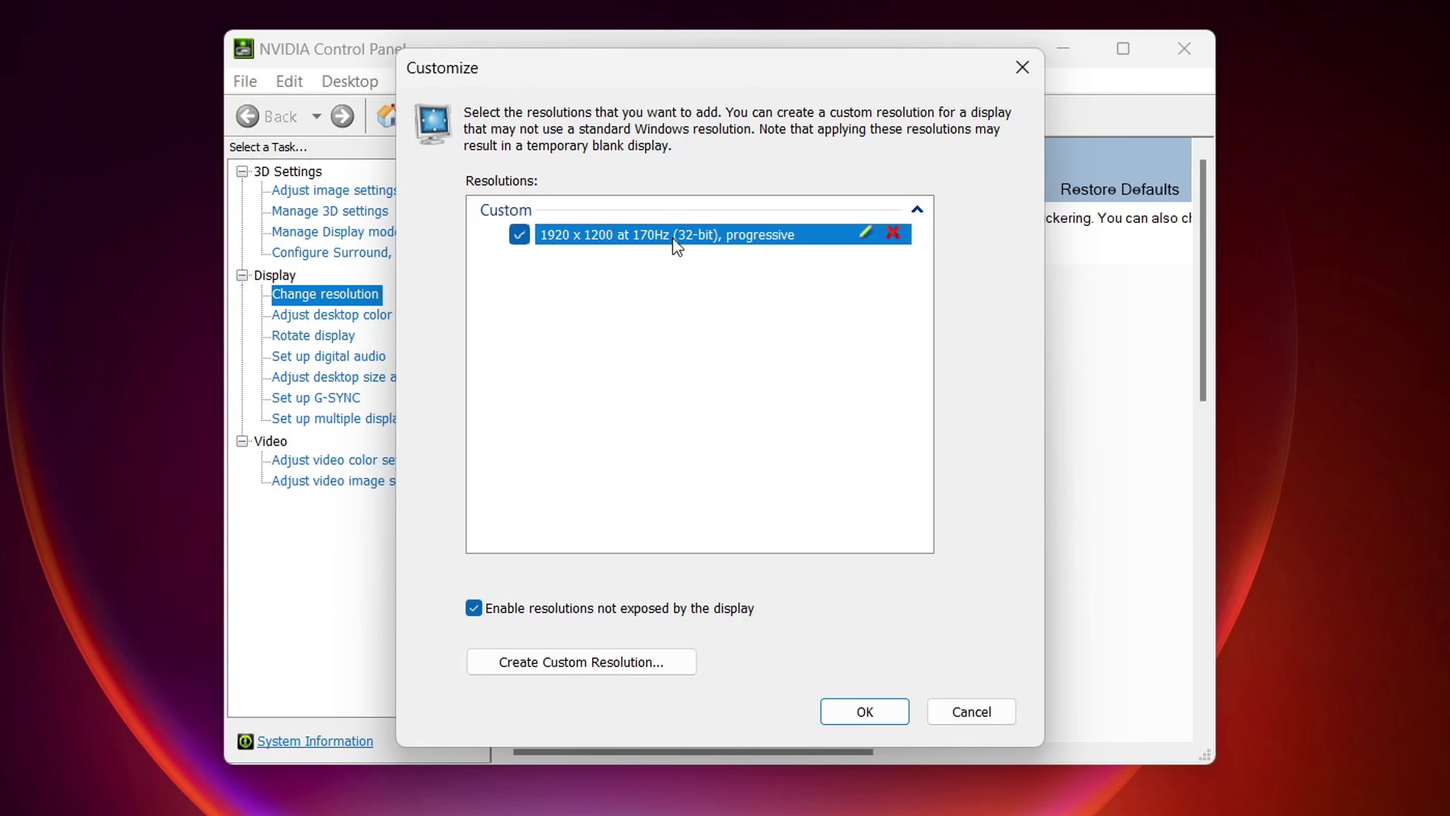
{"action": "left_click", "coordinate": [866, 232]}
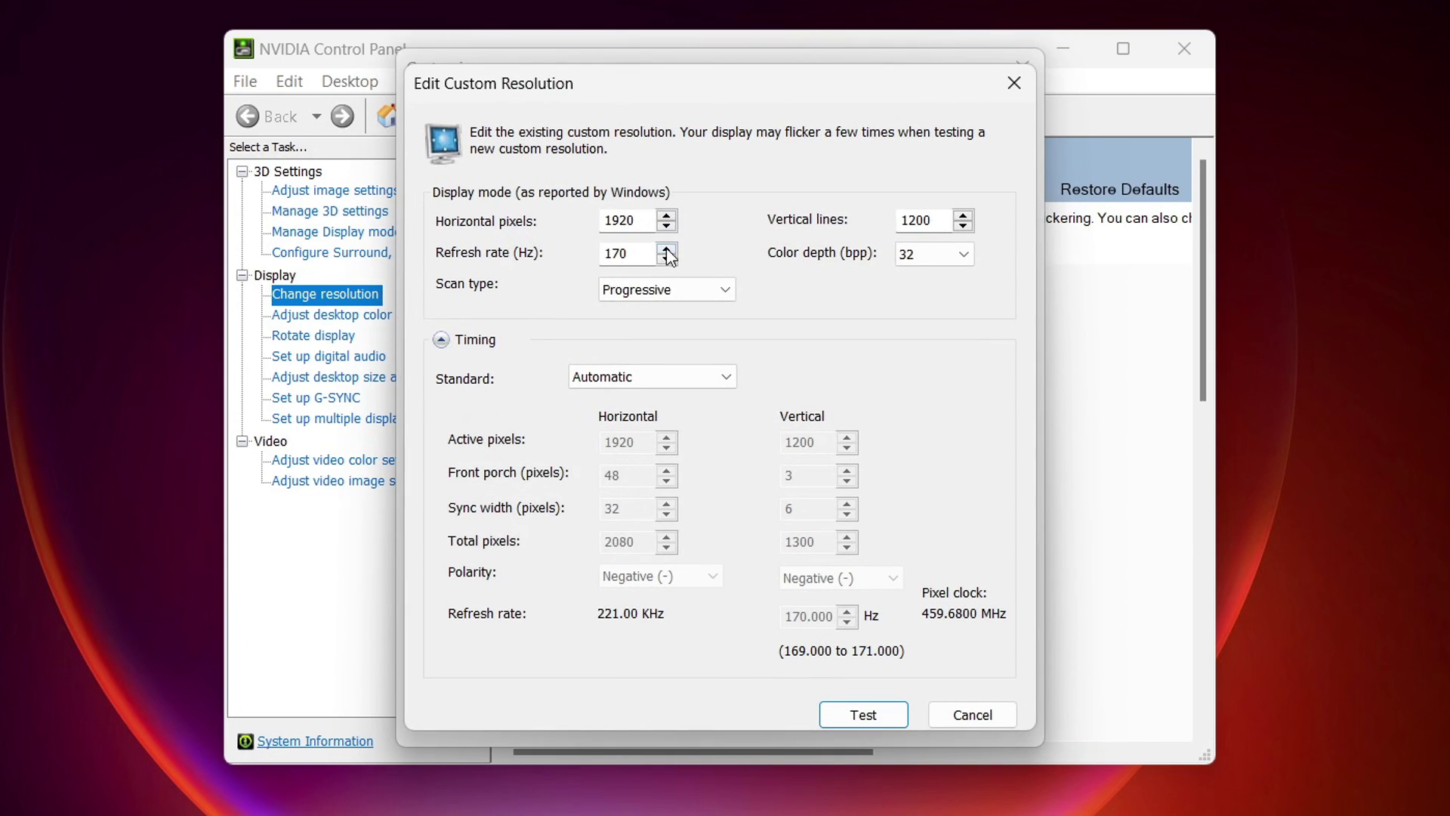
{"action": "left_click", "coordinate": [666, 249]}
{"action": "left_click", "coordinate": [667, 249]}
{"action": "left_click", "coordinate": [666, 249]}
{"action": "left_click", "coordinate": [865, 716]}
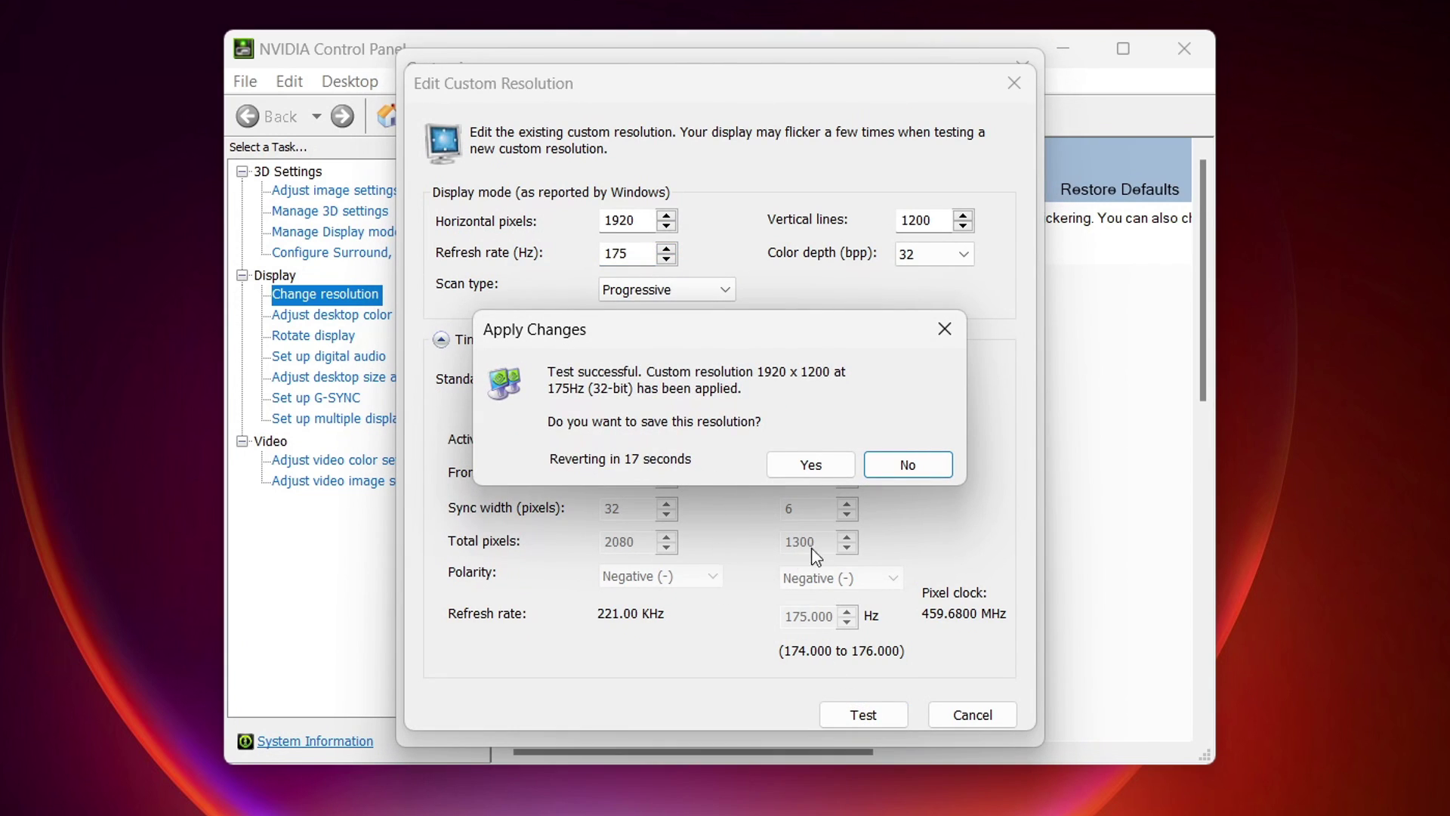
{"action": "left_click", "coordinate": [810, 464]}
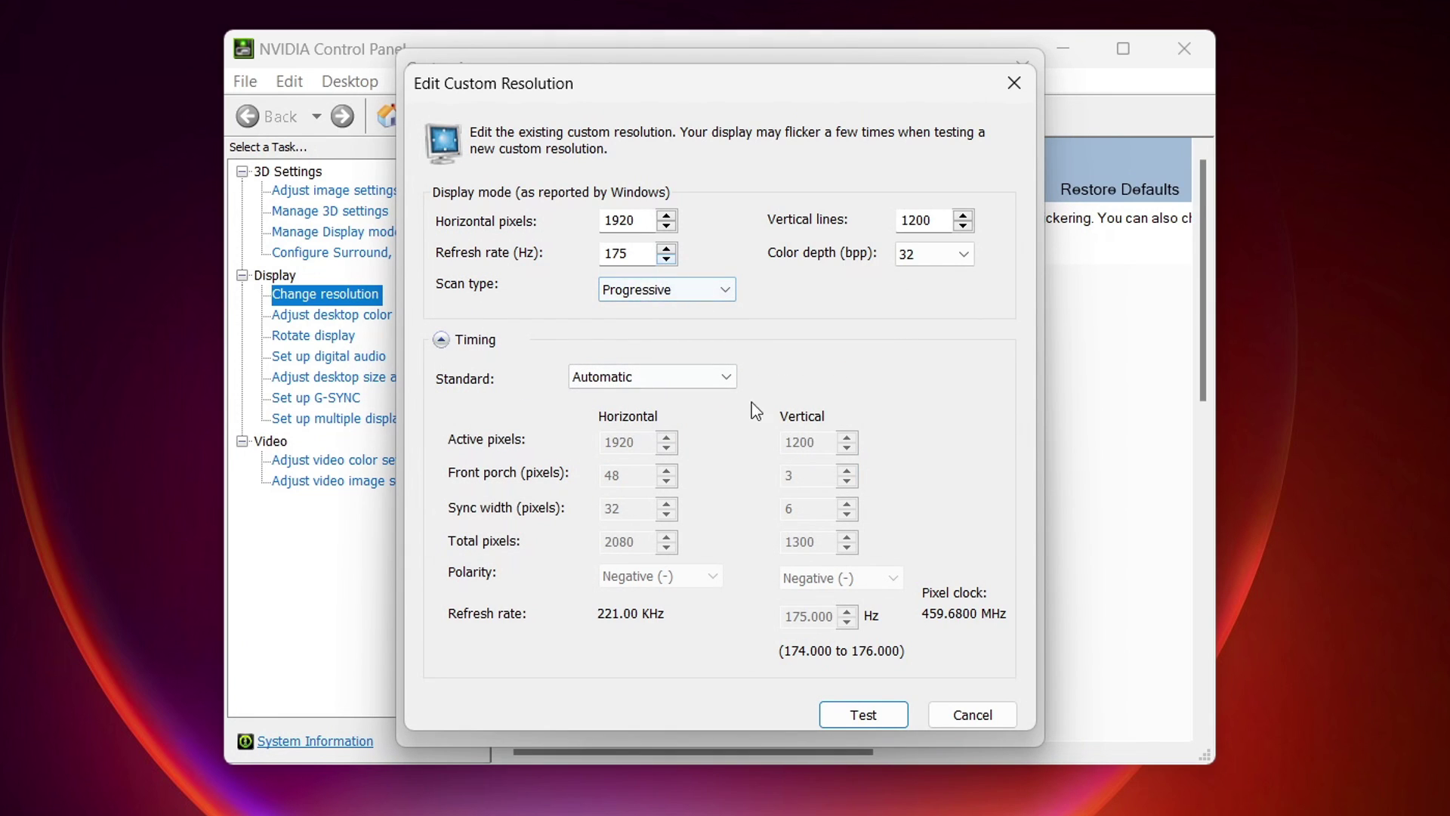
{"action": "left_click", "coordinate": [958, 716]}
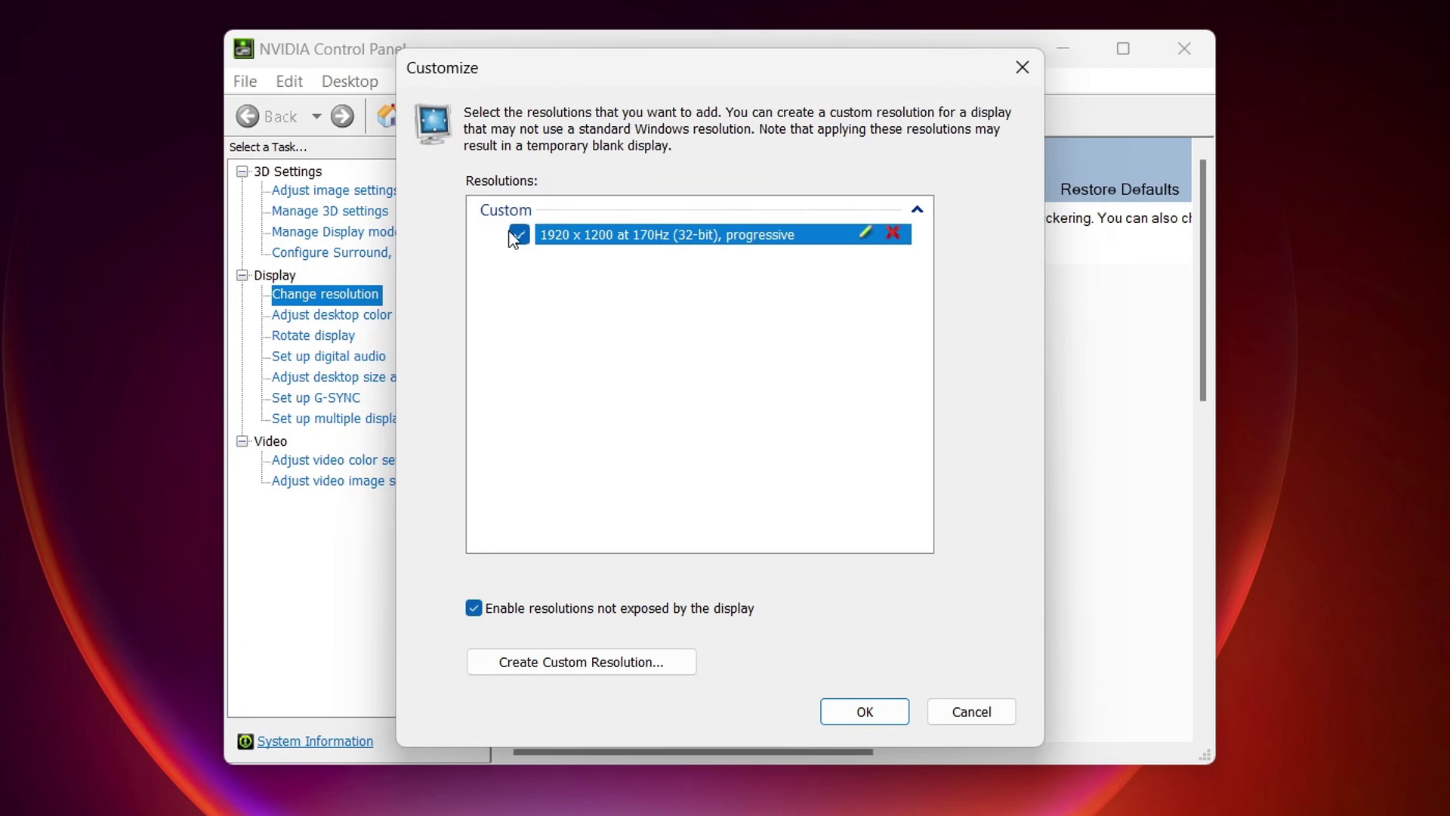
Step: Close the Customize list and select the custom 1920 × 1200 resolution at 170Hz
{"action": "left_click", "coordinate": [882, 710]}
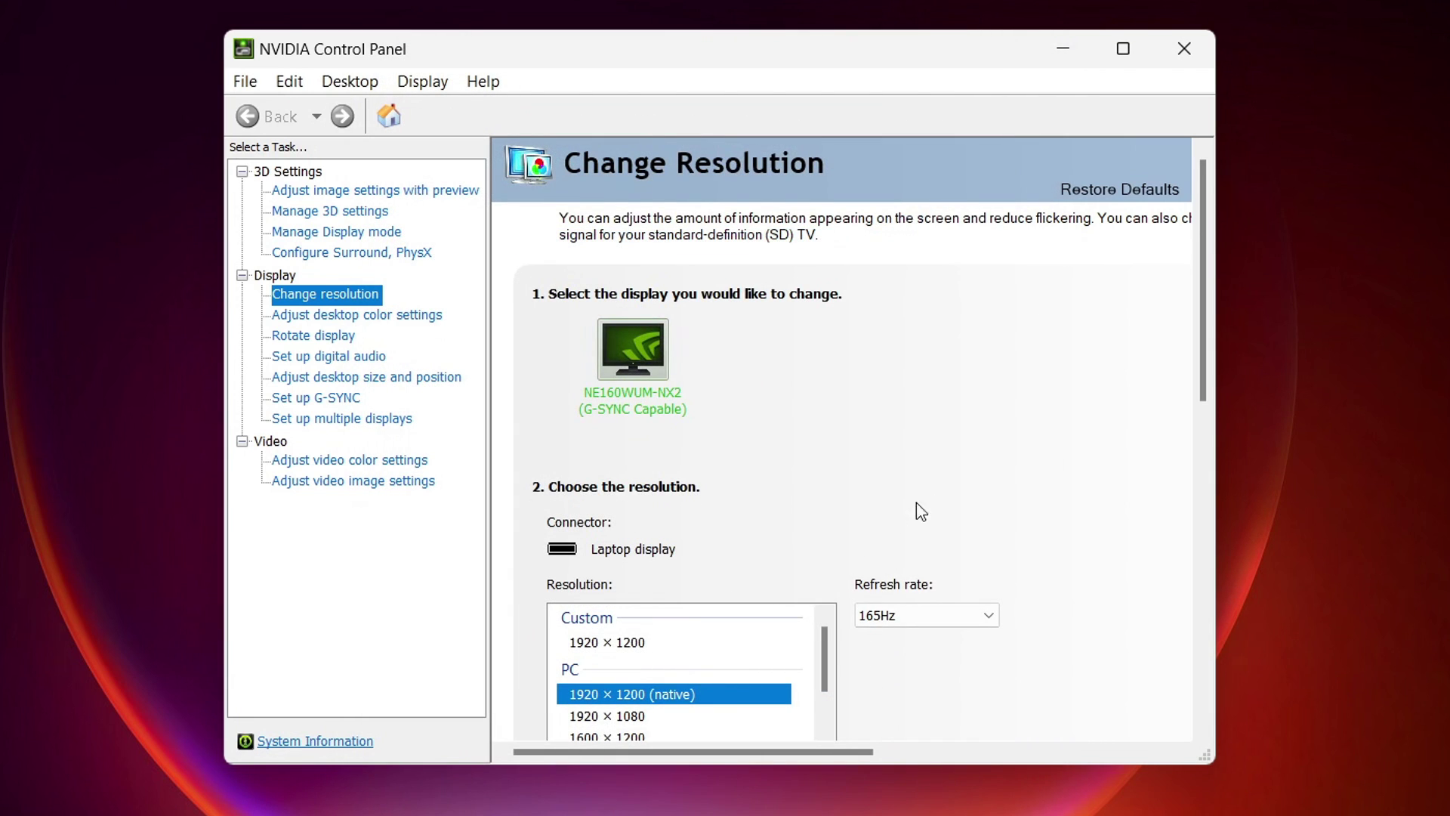
{"action": "scroll", "coordinate": [916, 502], "scroll_direction": "down", "scroll_amount": 3}
{"action": "left_click", "coordinate": [974, 500]}
{"action": "left_click", "coordinate": [974, 532]}
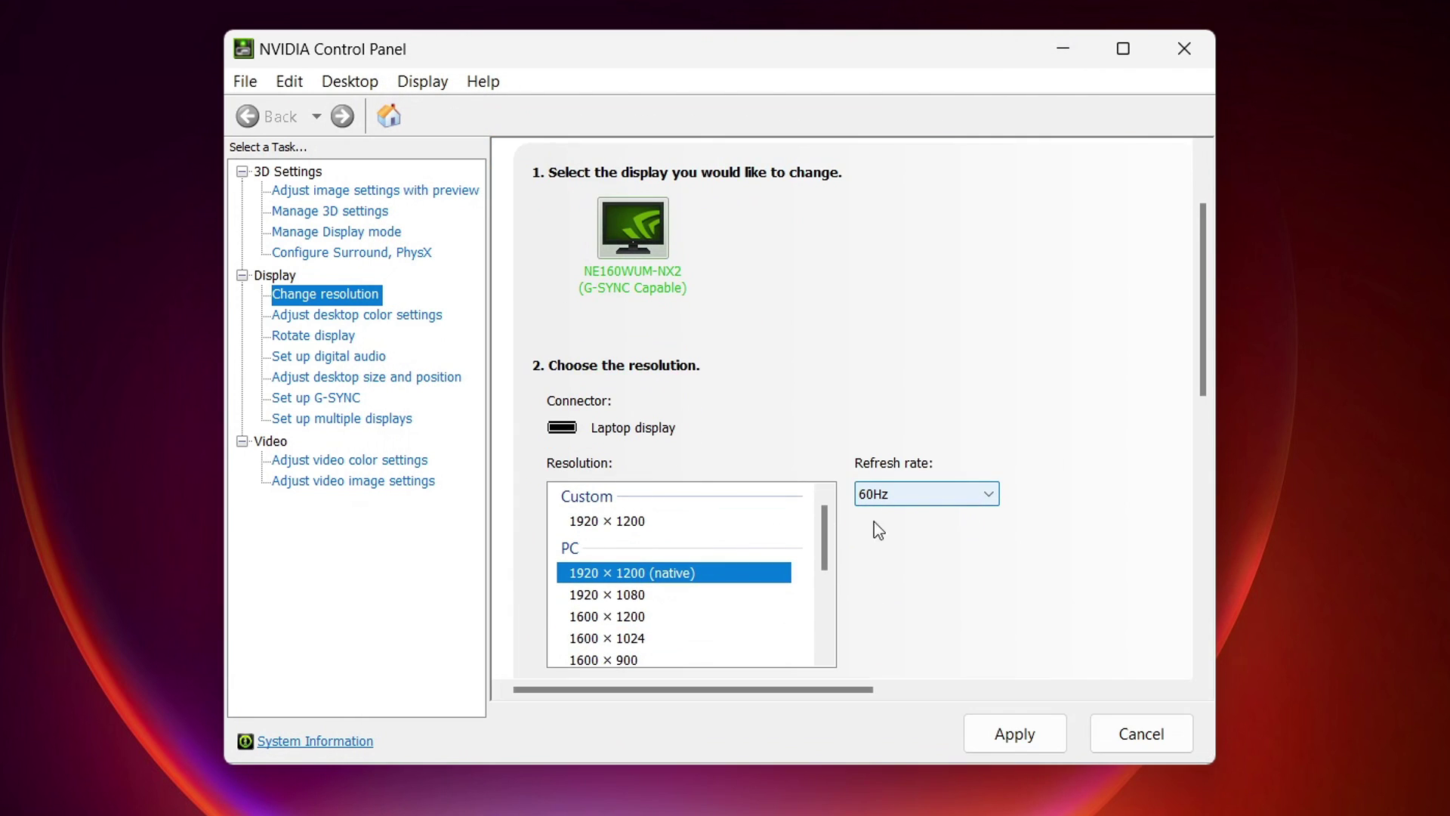
{"action": "left_click", "coordinate": [663, 520]}
{"action": "left_click", "coordinate": [926, 494]}
{"action": "left_click", "coordinate": [926, 498]}
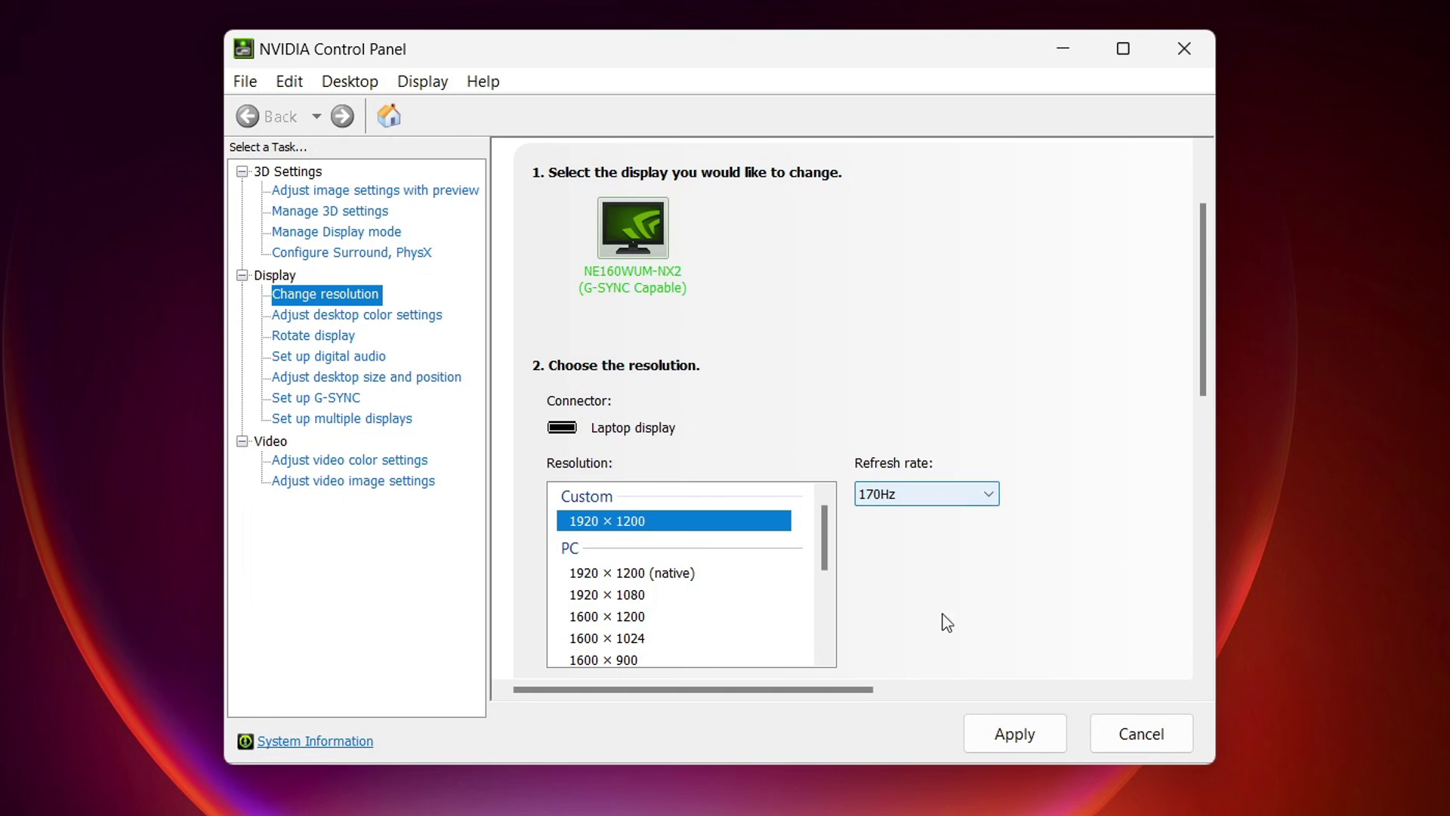
Step: Apply the 170Hz custom resolution, keep the change, and close NVIDIA Control Panel
{"action": "left_click", "coordinate": [1001, 734]}
{"action": "left_click", "coordinate": [785, 446]}
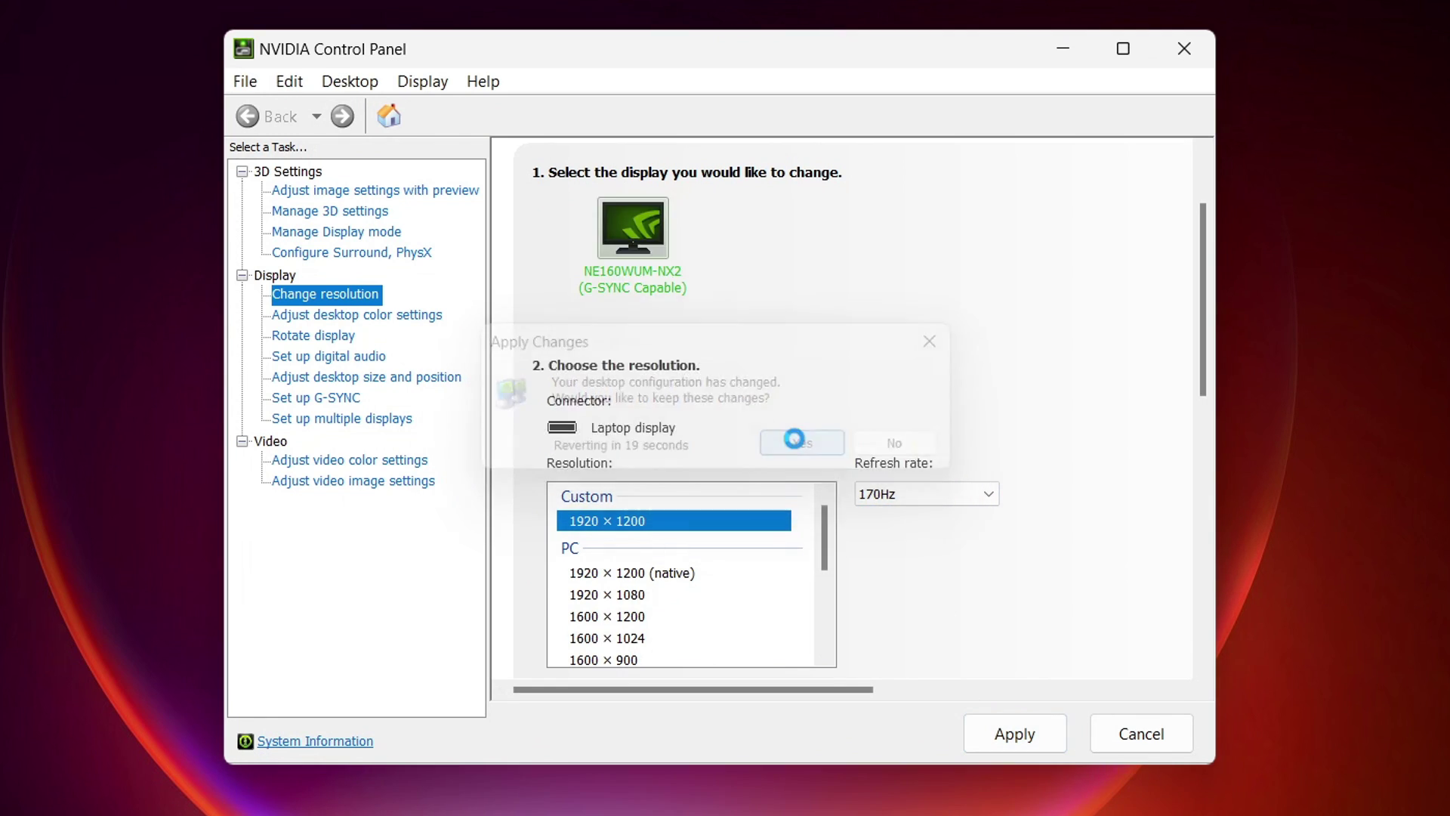
{"action": "scroll", "coordinate": [830, 676], "scroll_direction": "down", "scroll_amount": 1}
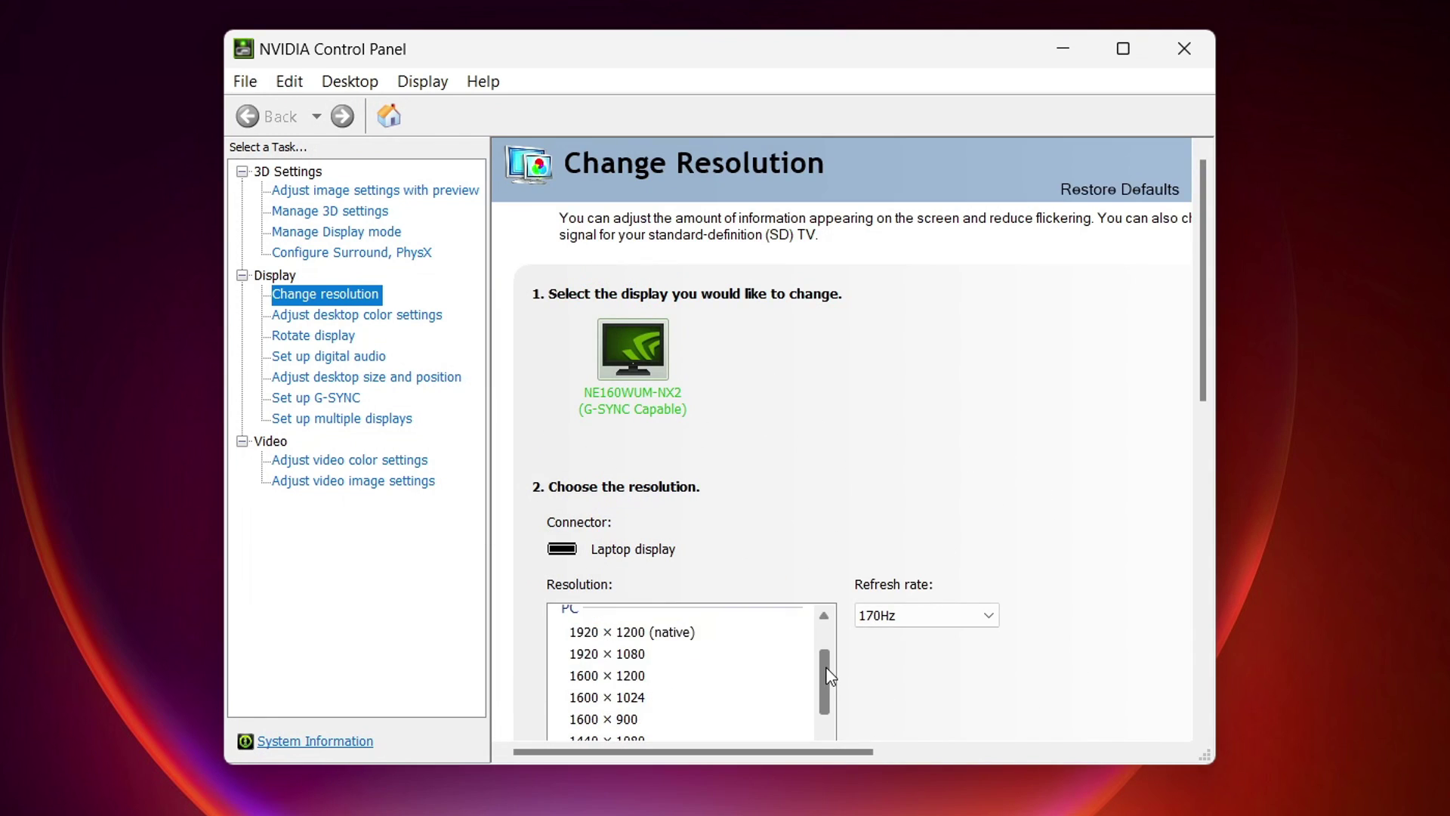
{"action": "scroll", "coordinate": [827, 674], "scroll_direction": "up", "scroll_amount": 1}
{"action": "left_click", "coordinate": [1172, 49]}
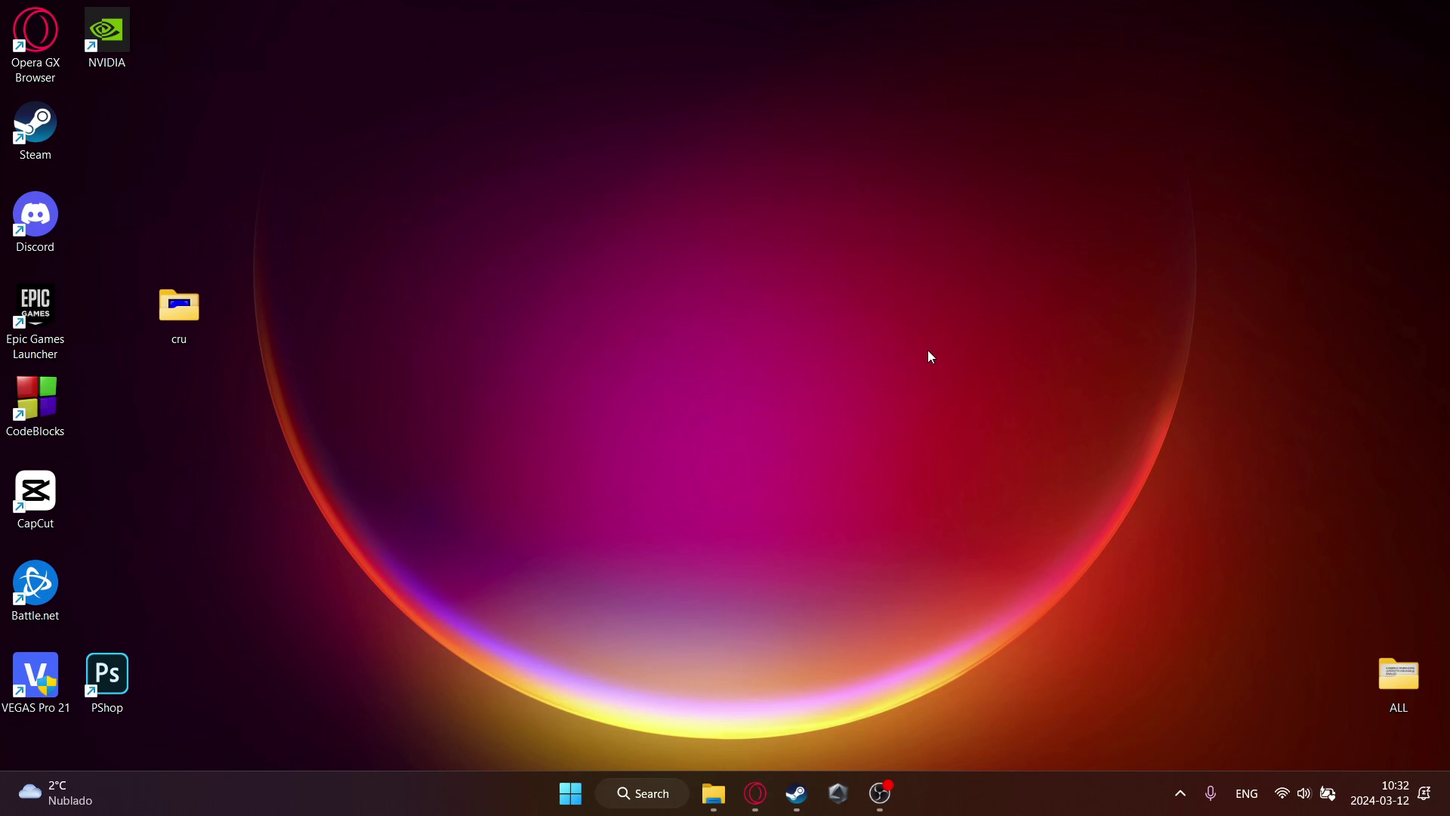
Step: Check the CRU download page in Opera GX, then launch CRU.exe from the desktop cru folder
{"action": "left_click", "coordinate": [755, 793]}
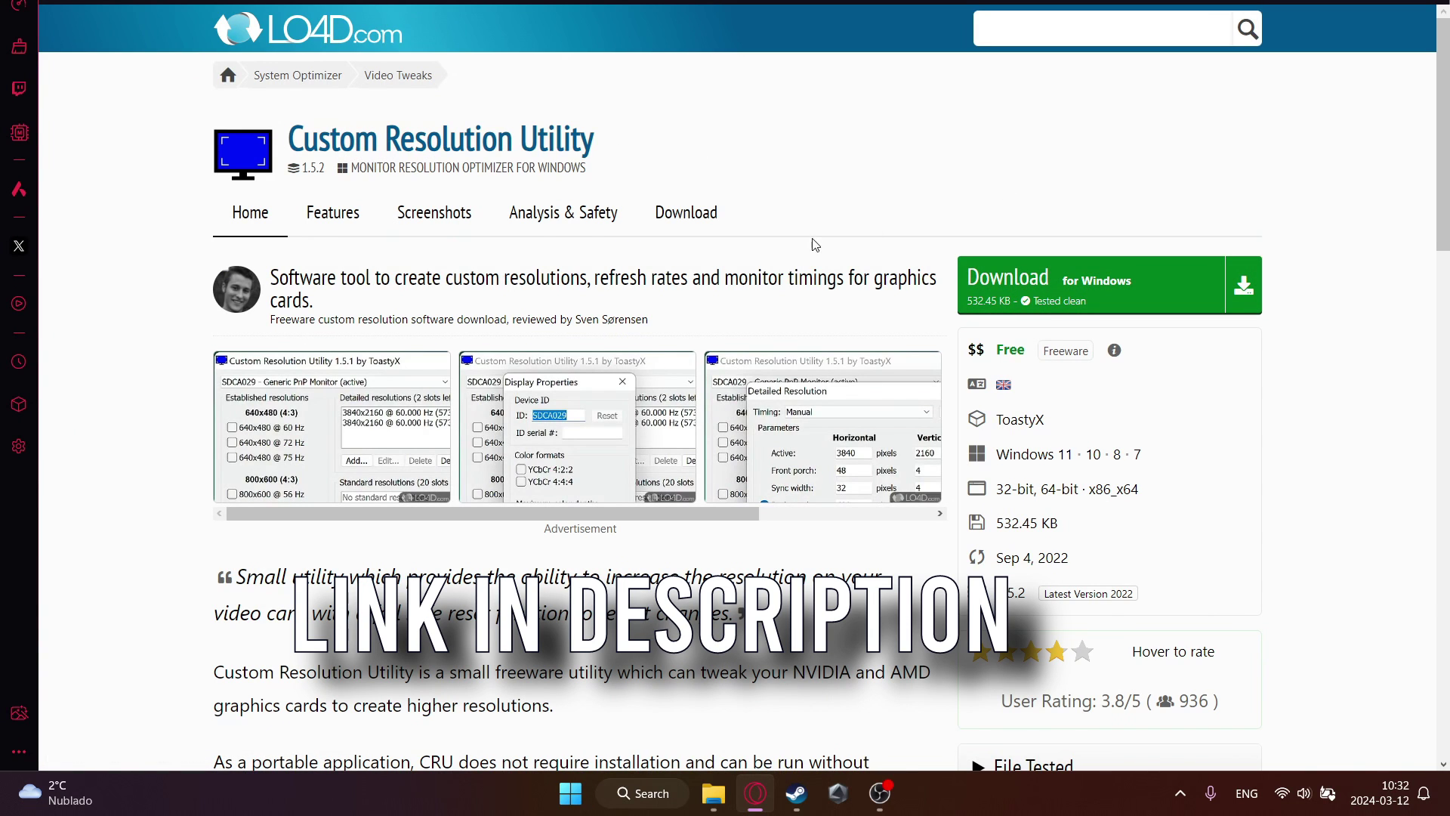
{"action": "key", "text": "super+d"}
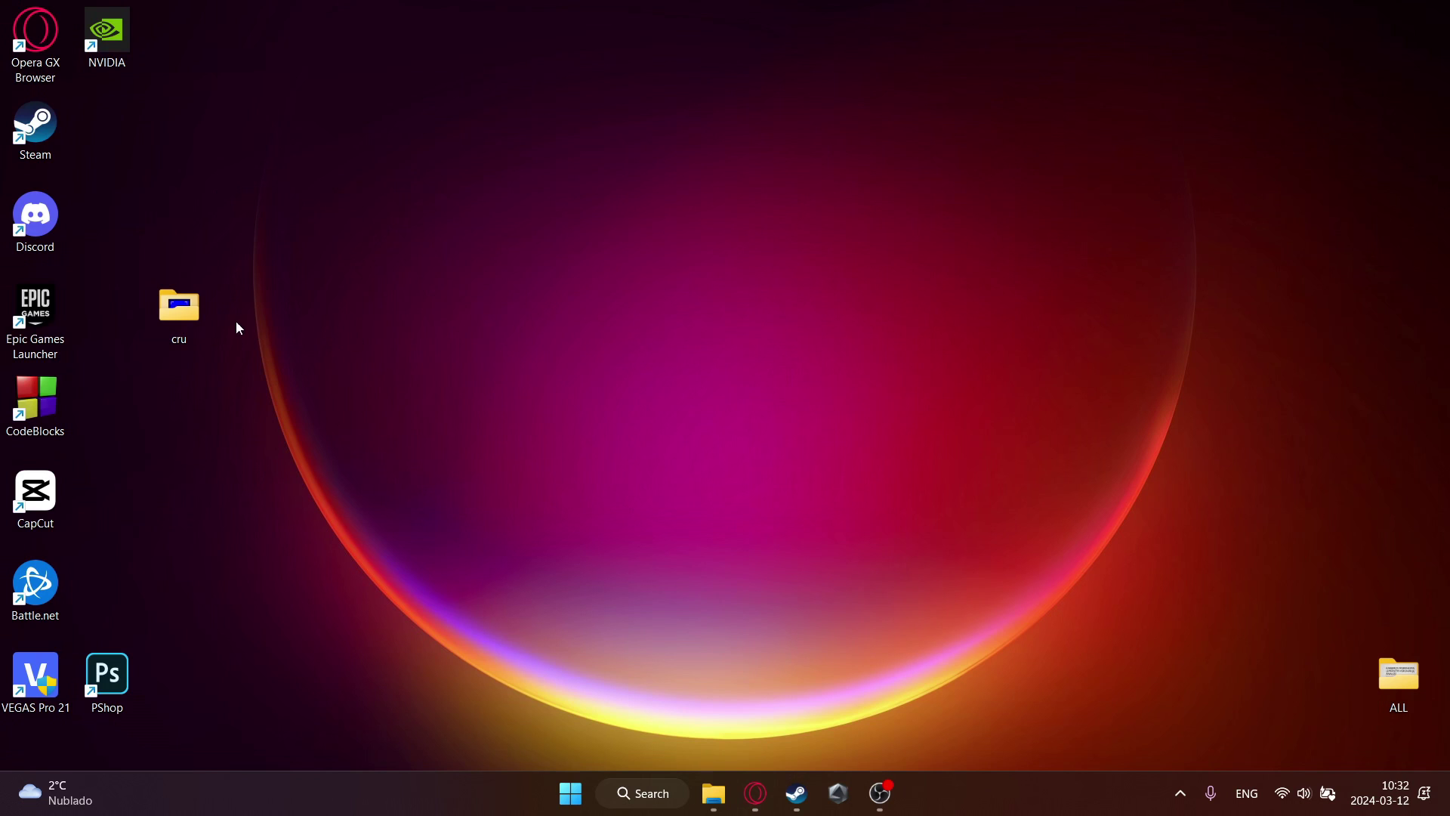
{"action": "double_click", "coordinate": [191, 313]}
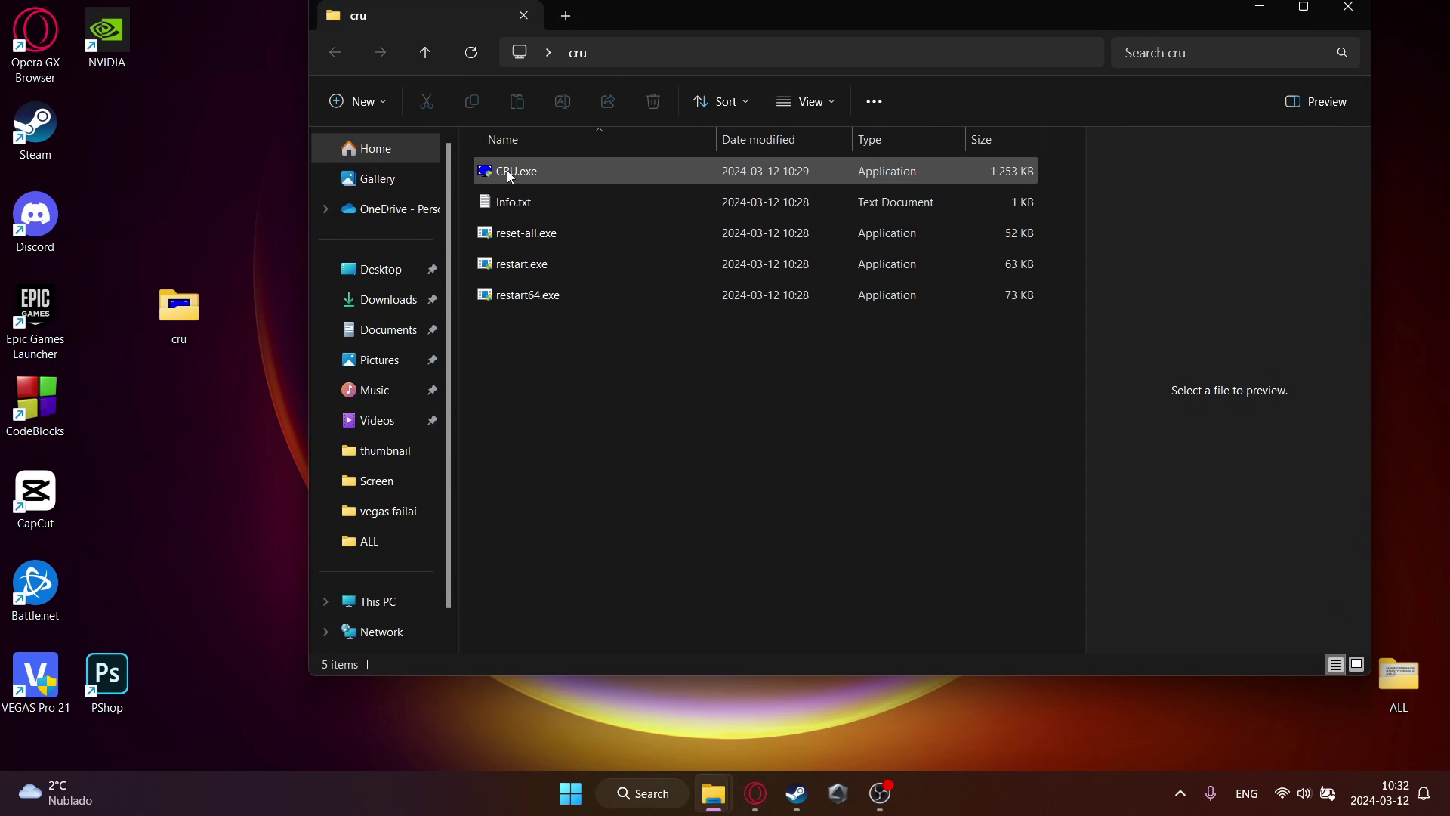
{"action": "left_click", "coordinate": [529, 172]}
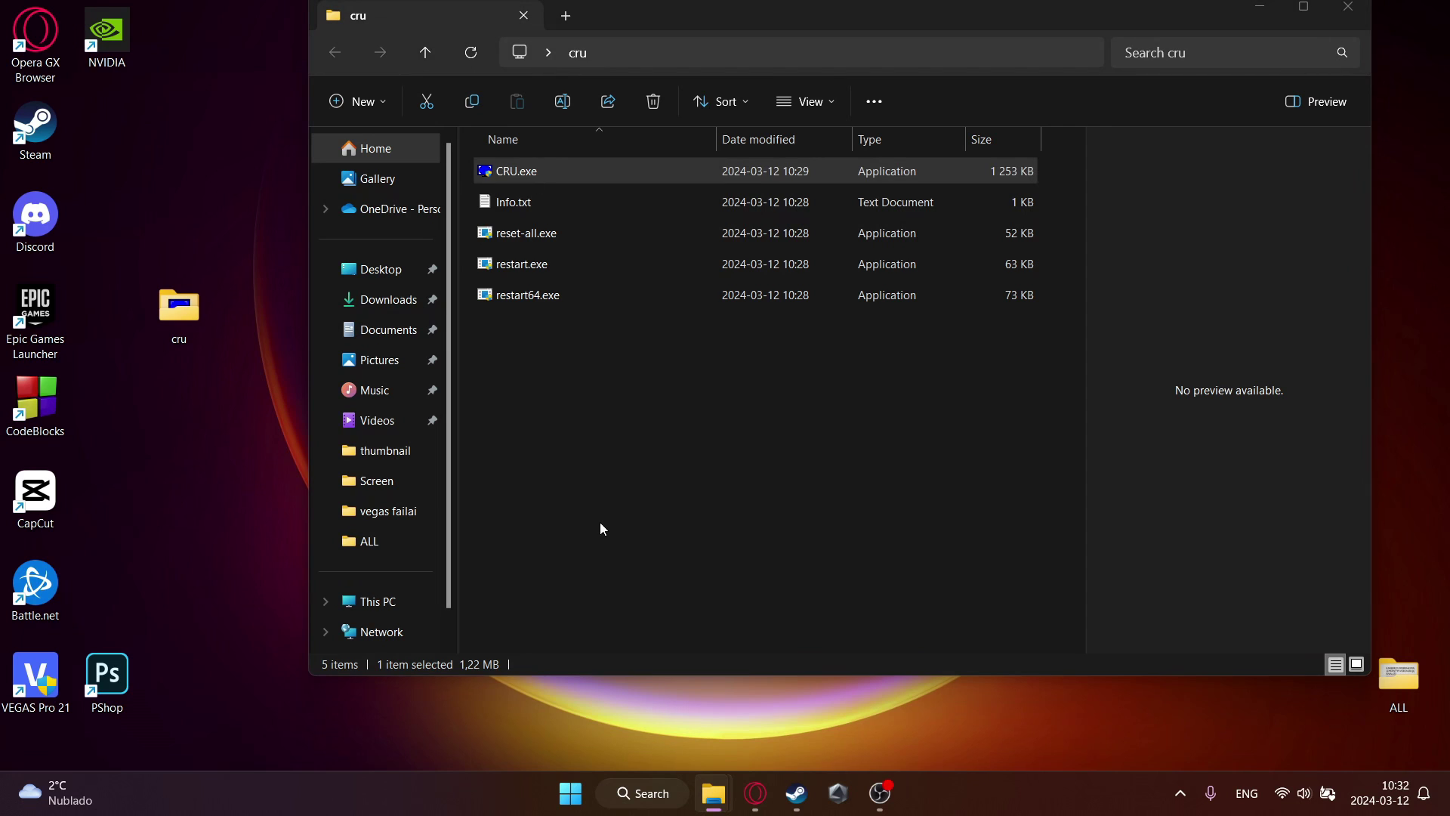
{"action": "key", "text": "Return"}
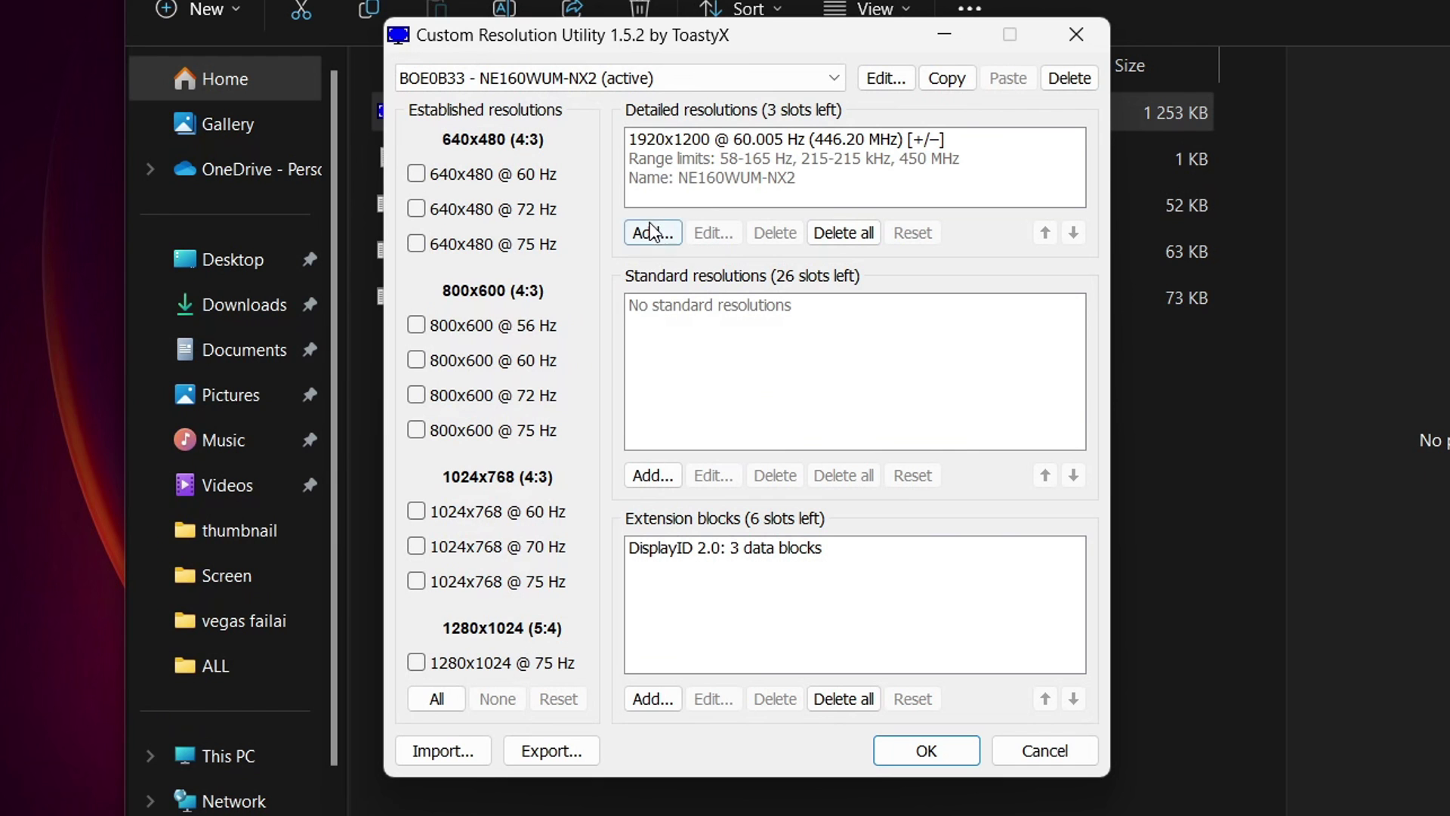
Step: Add 1920x1200 detailed resolutions at 65 Hz and 70 Hz in CRU
{"action": "left_click", "coordinate": [651, 233]}
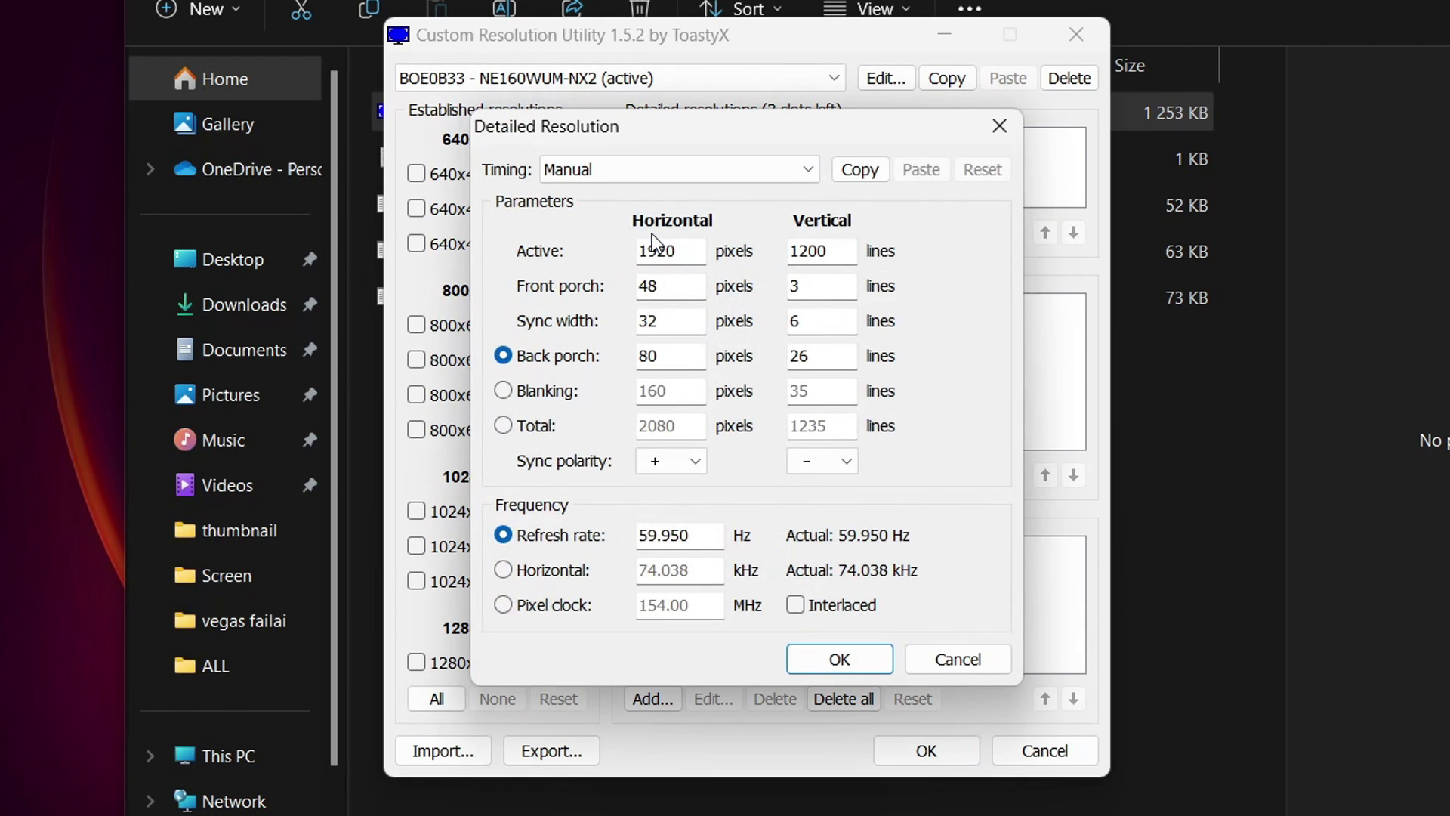
{"action": "left_click_drag", "start_coordinate": [705, 538], "coordinate": [640, 536]}
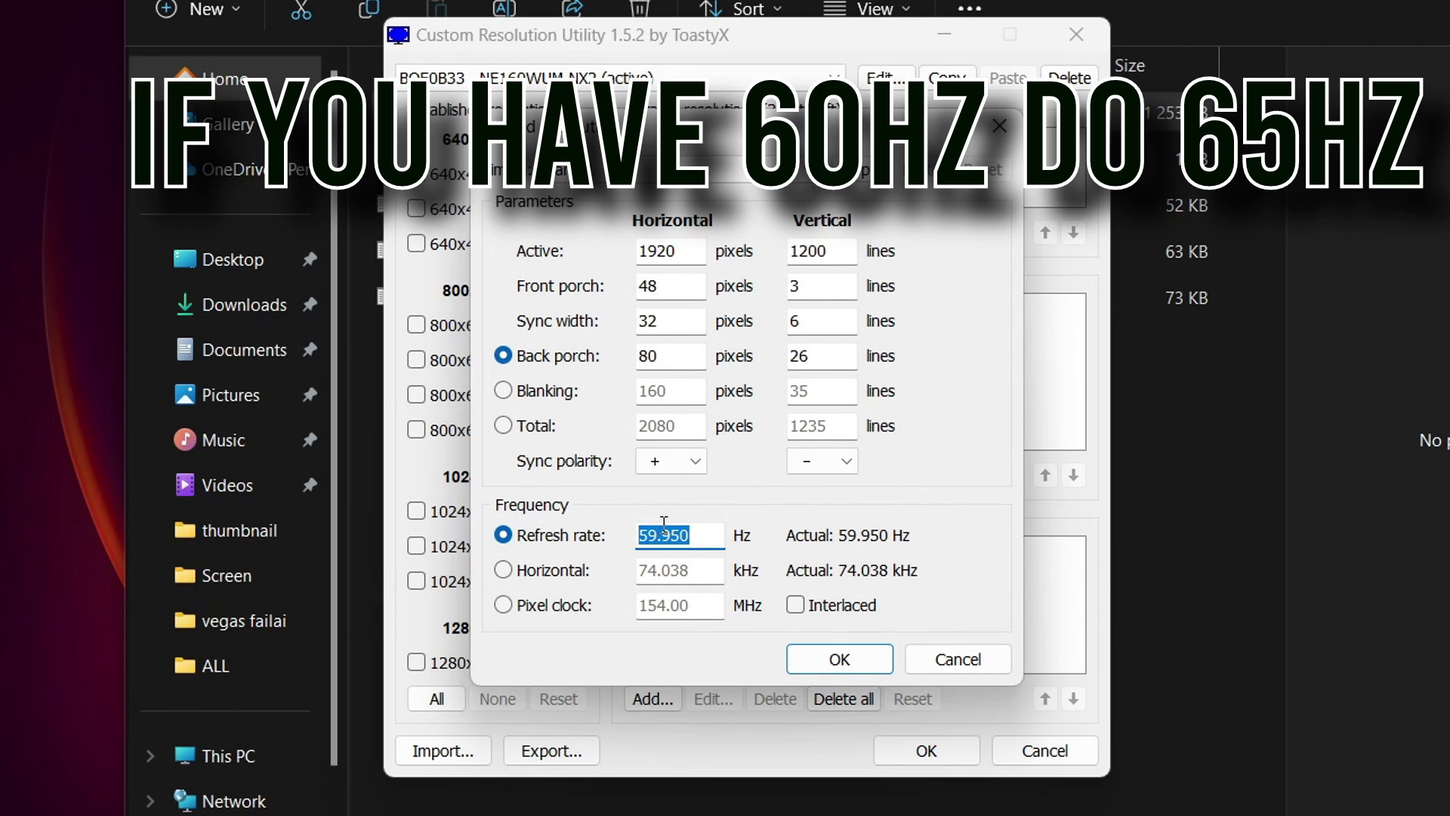
{"action": "type", "text": "65"}
{"action": "left_click", "coordinate": [828, 667]}
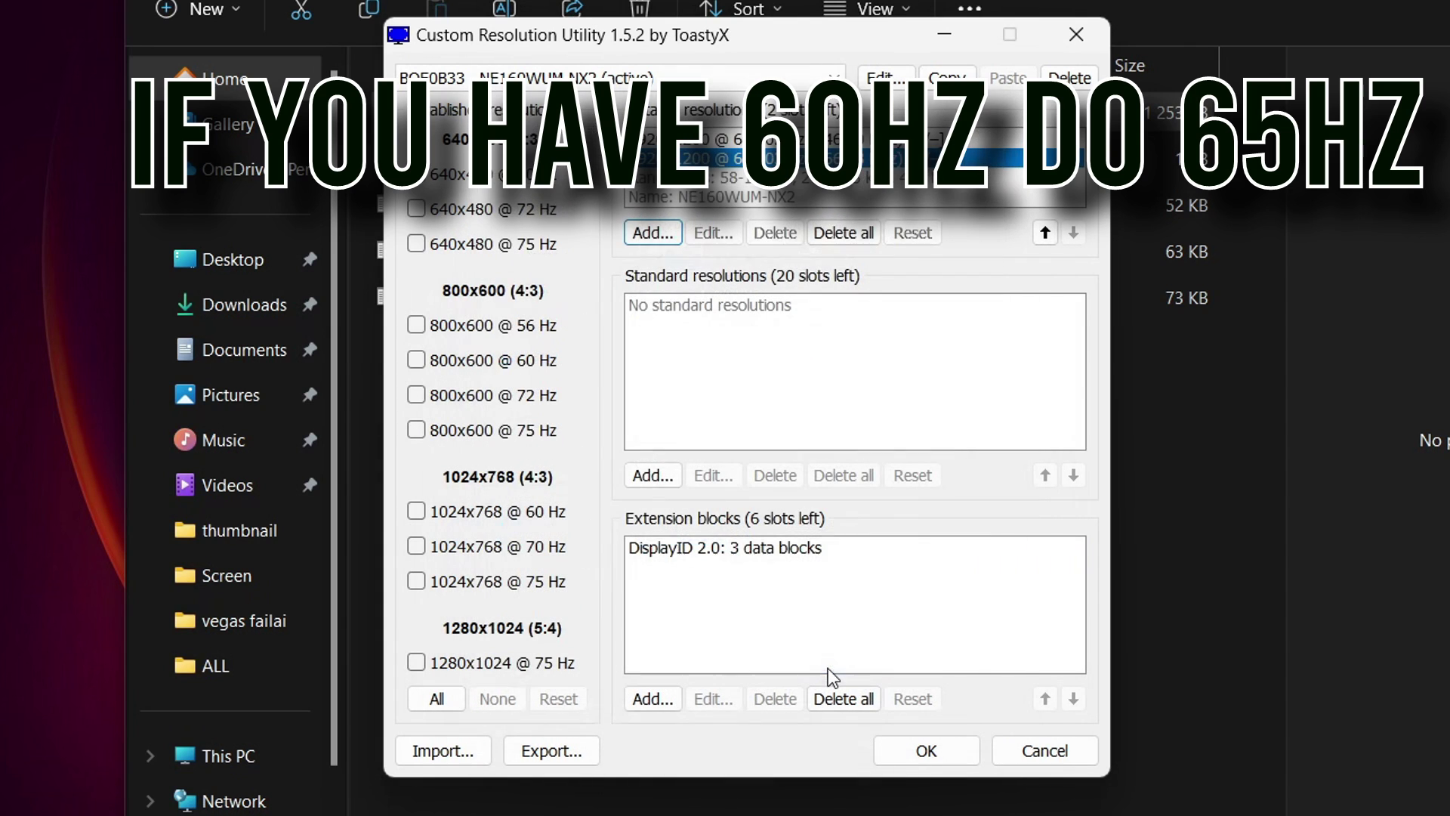
{"action": "left_click", "coordinate": [652, 240]}
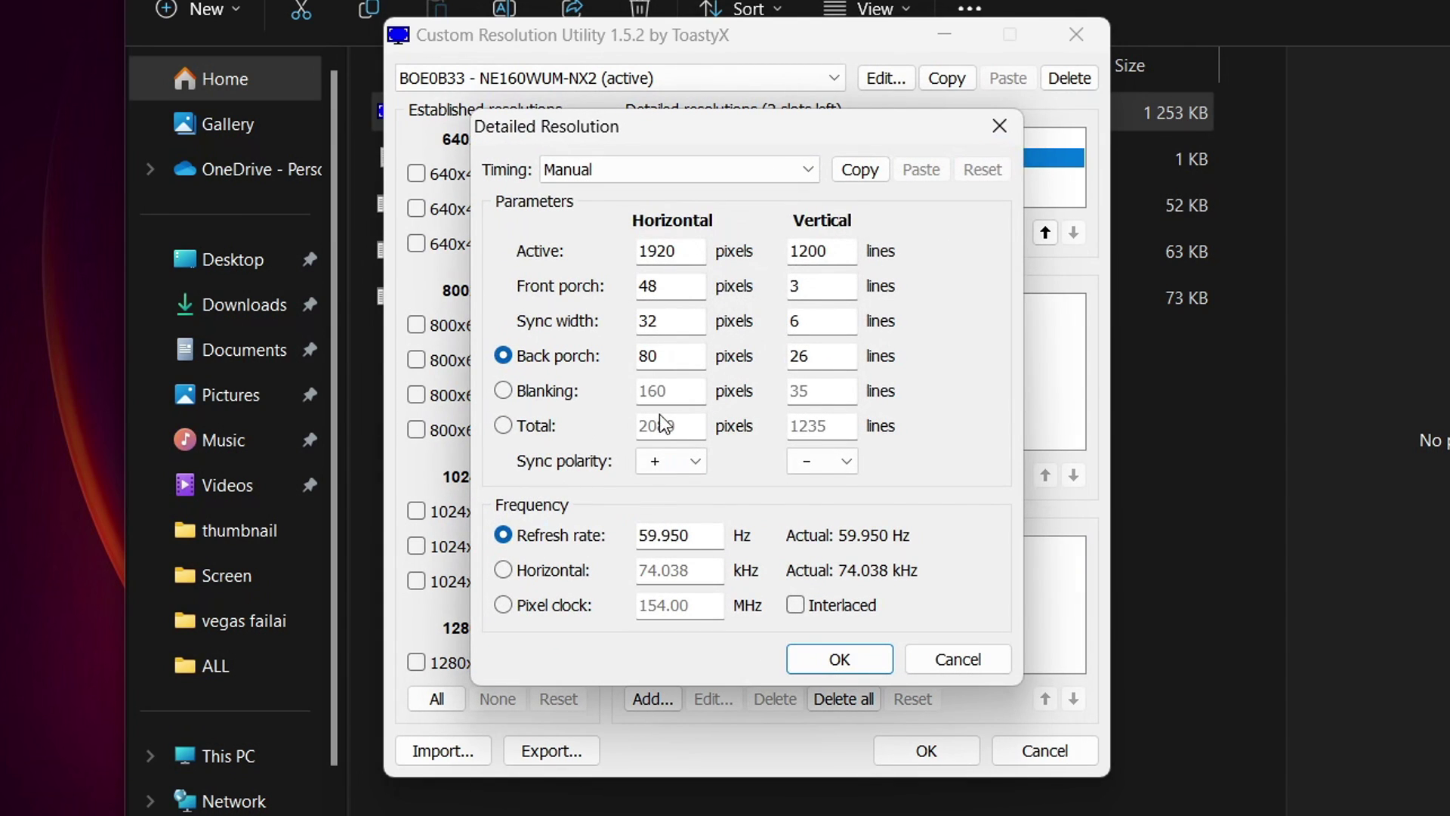
{"action": "left_click_drag", "start_coordinate": [700, 539], "coordinate": [632, 536]}
{"action": "type", "text": "70"}
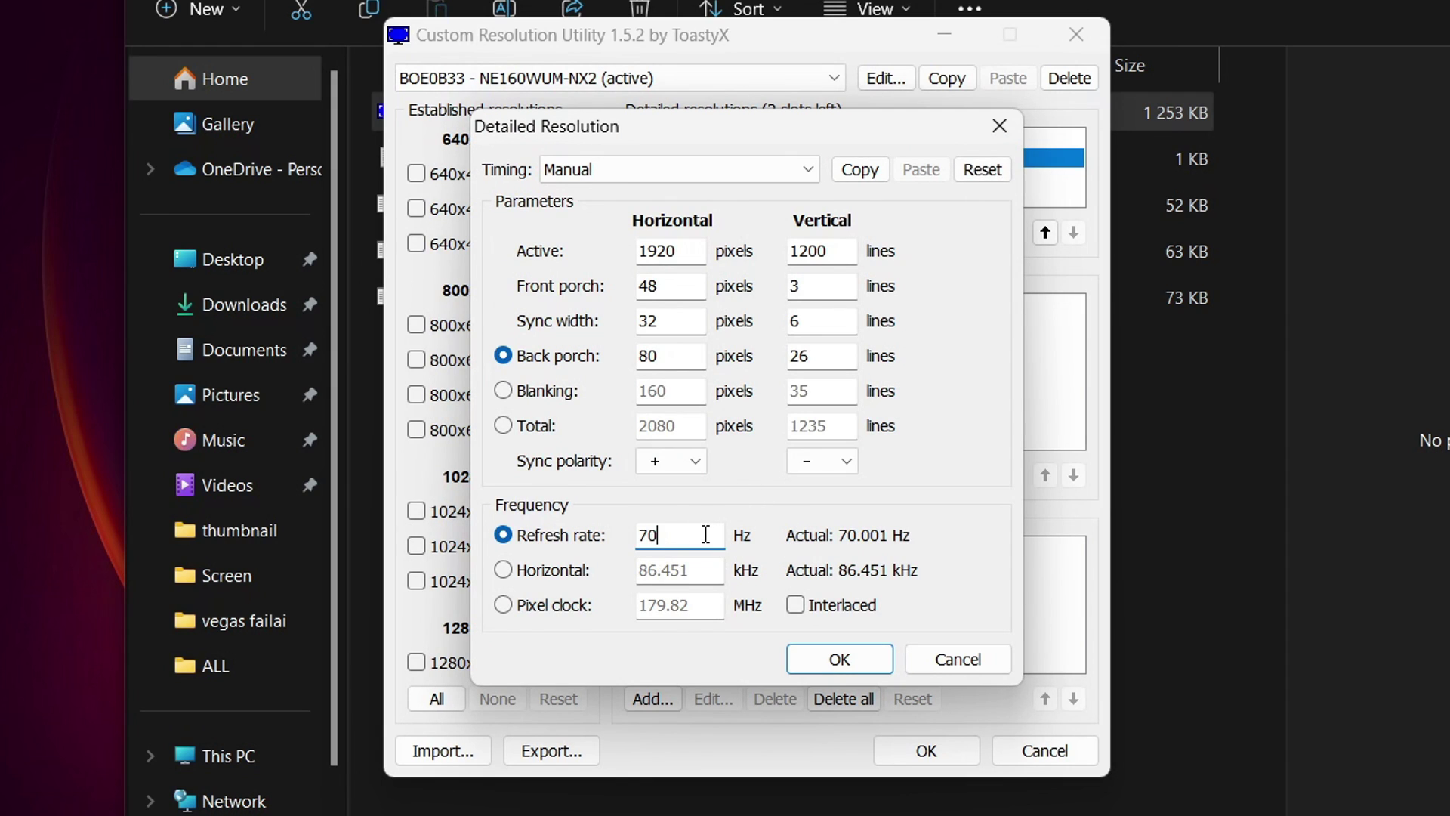
{"action": "left_click", "coordinate": [839, 660]}
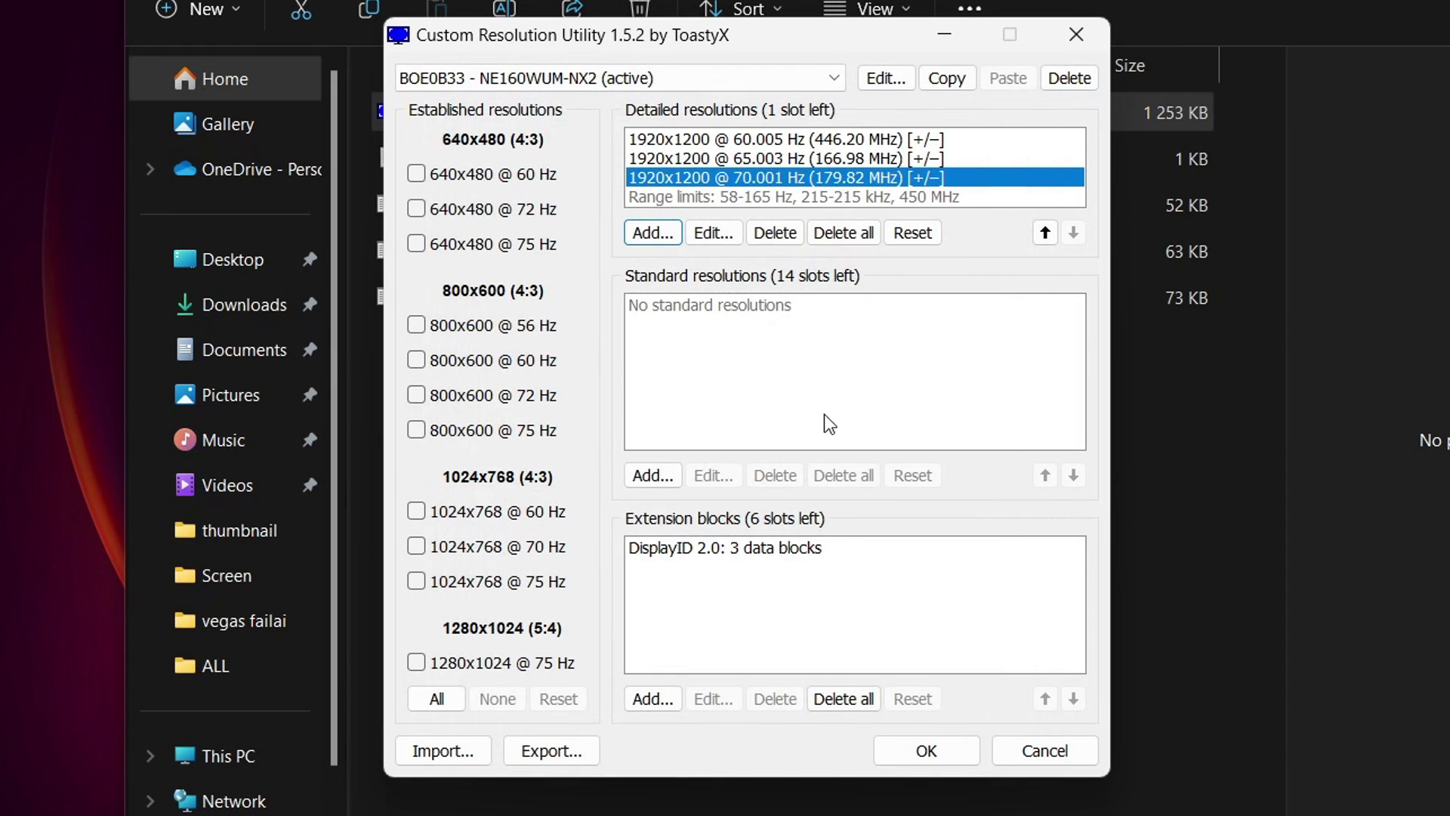
Step: Add a 1920x1200 mode at 75 Hz, then save and close CRU
{"action": "left_click", "coordinate": [663, 239]}
{"action": "left_click_drag", "start_coordinate": [691, 535], "coordinate": [633, 532]}
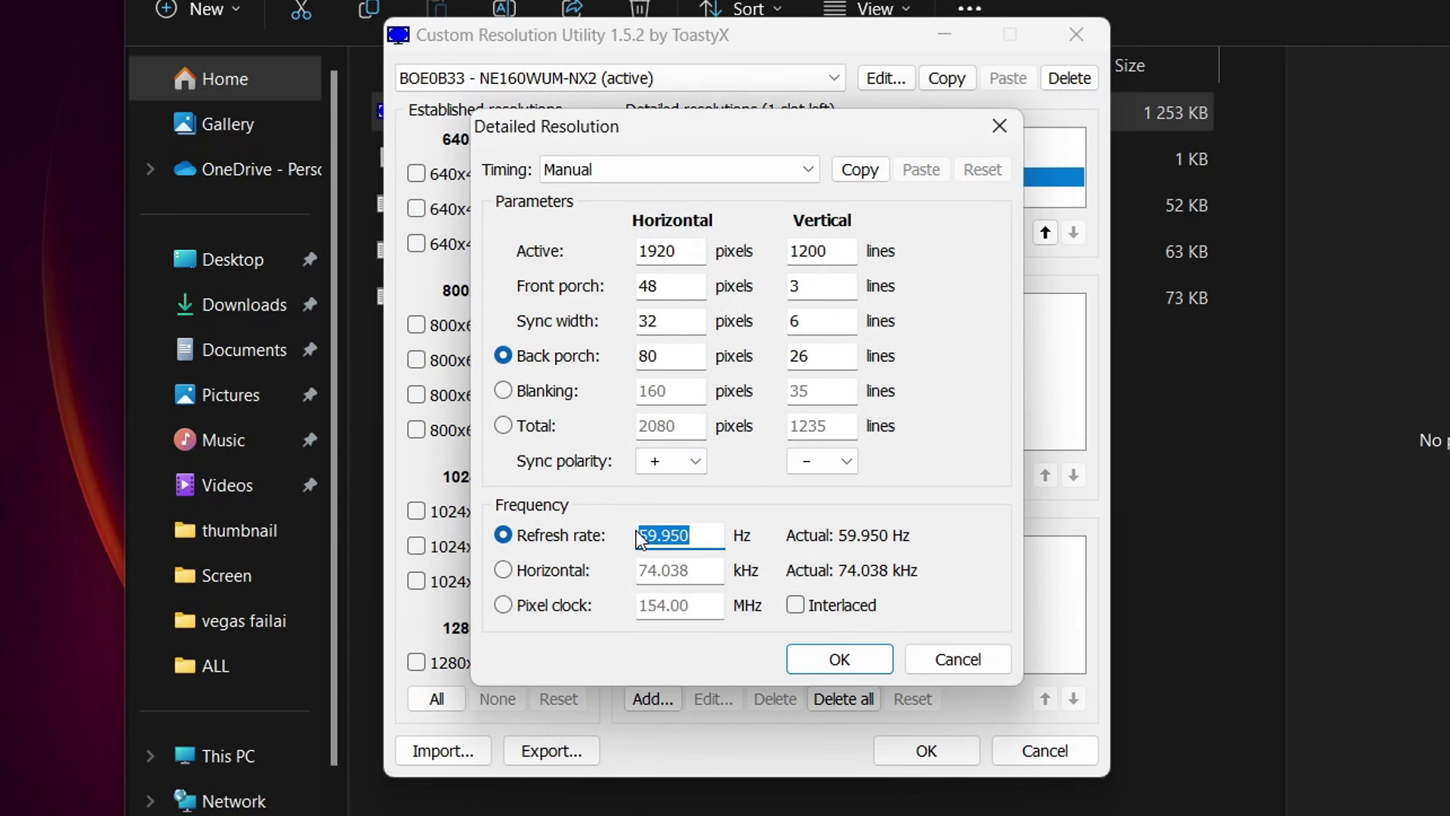
{"action": "type", "text": "75"}
{"action": "left_click", "coordinate": [805, 654]}
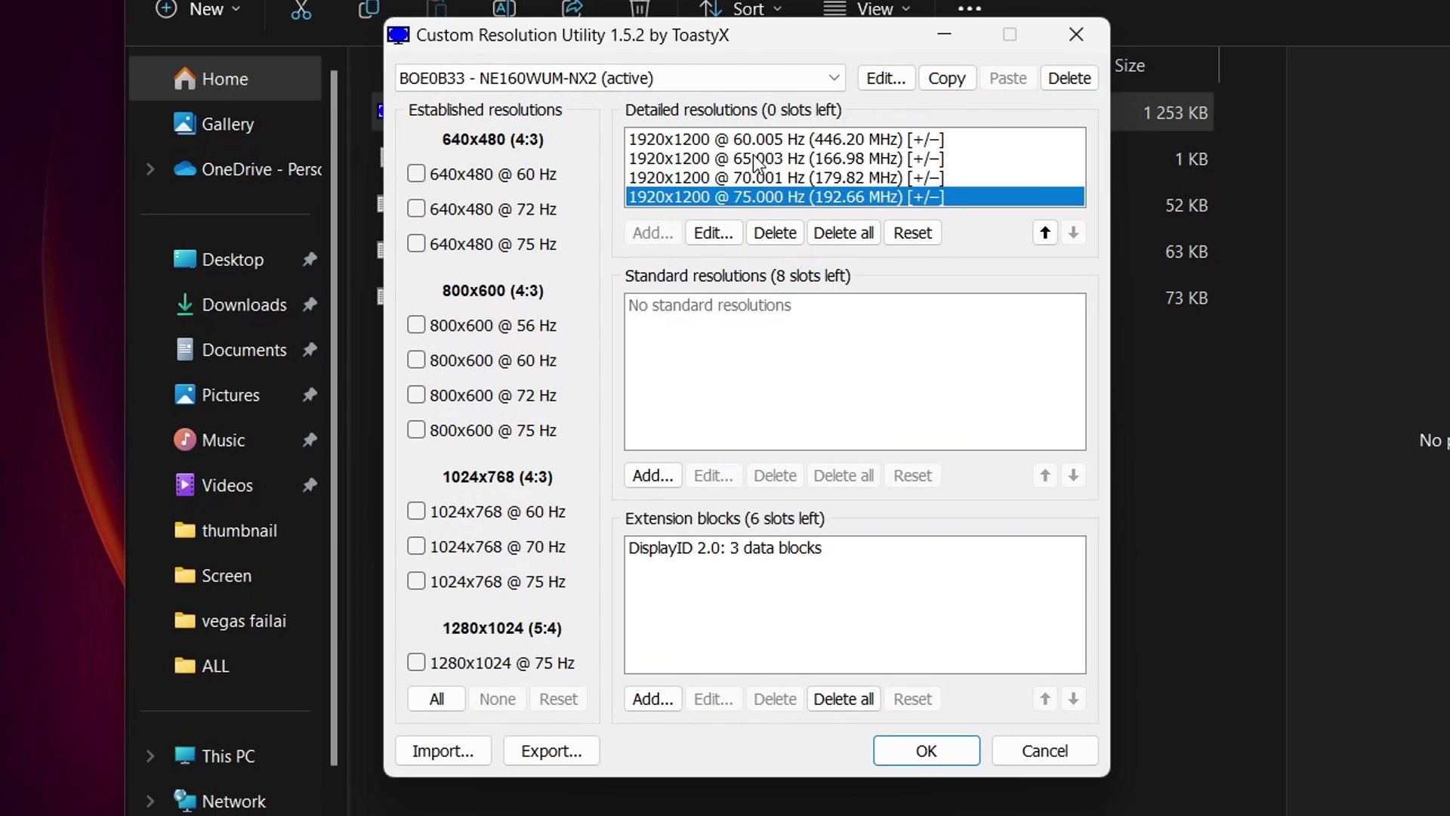
{"action": "left_click", "coordinate": [927, 749]}
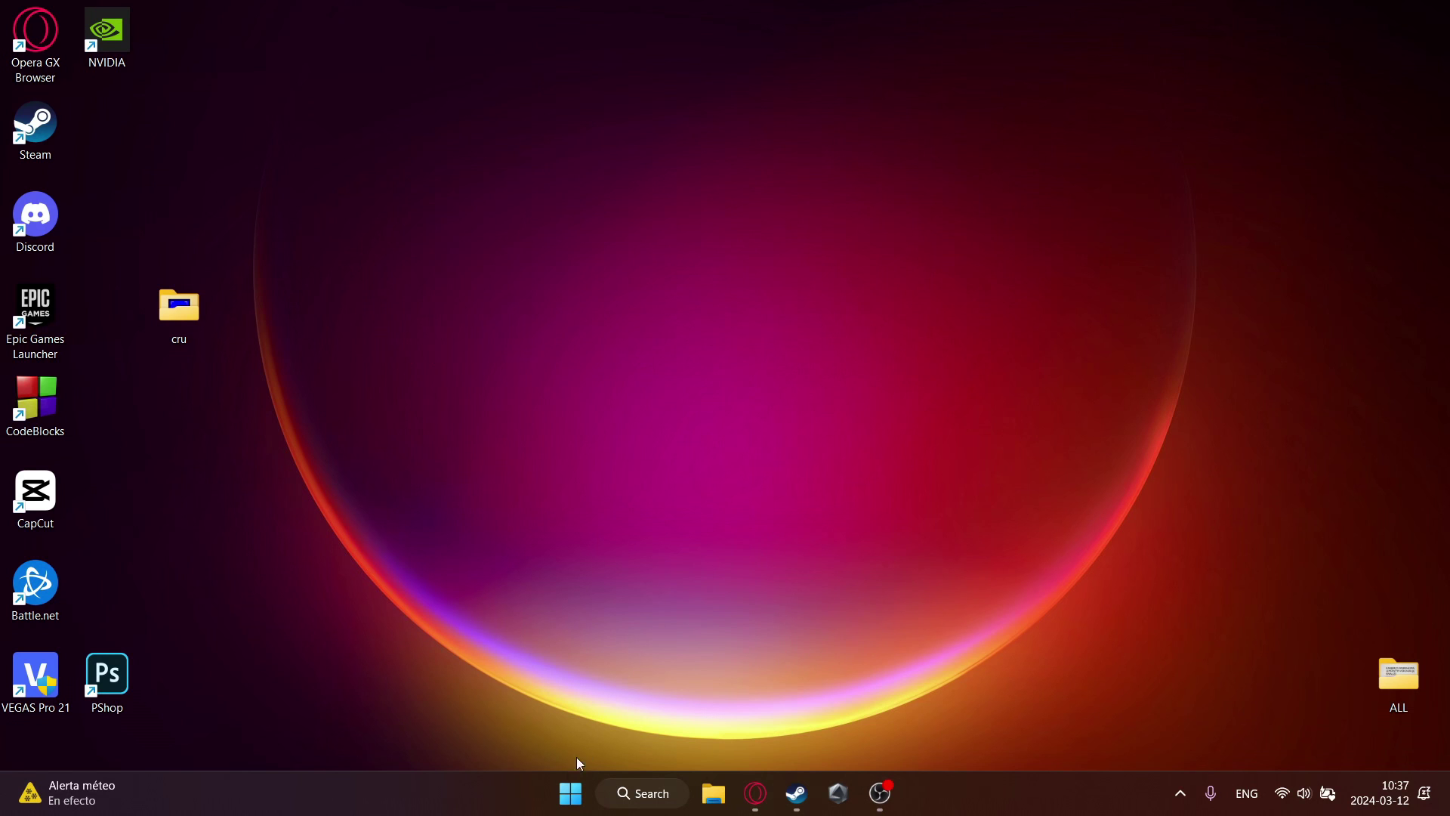
Step: Open Windows Settings from the Start right-click menu and go to System > Display
{"action": "right_click", "coordinate": [571, 793]}
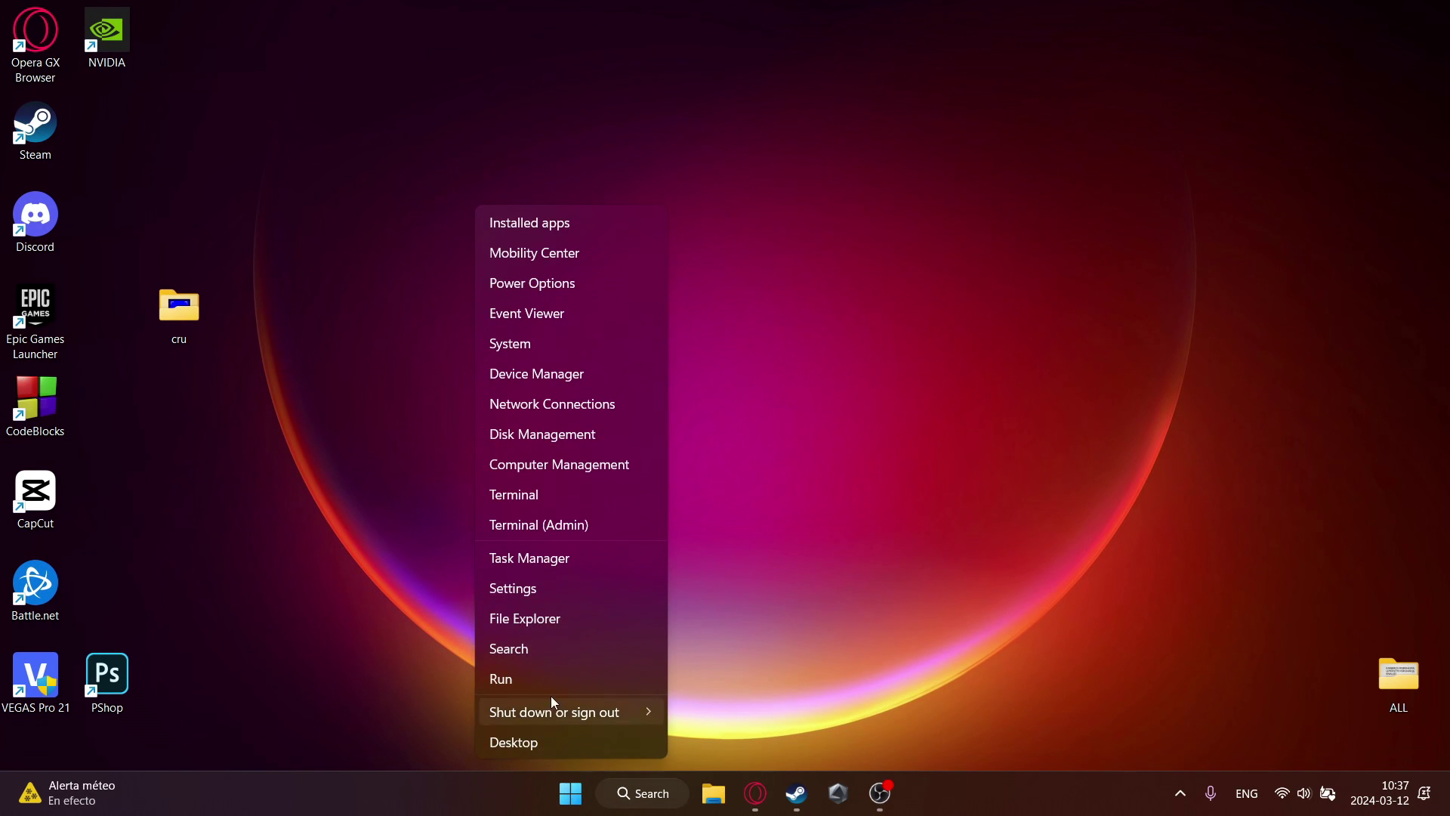
{"action": "left_click", "coordinate": [524, 595]}
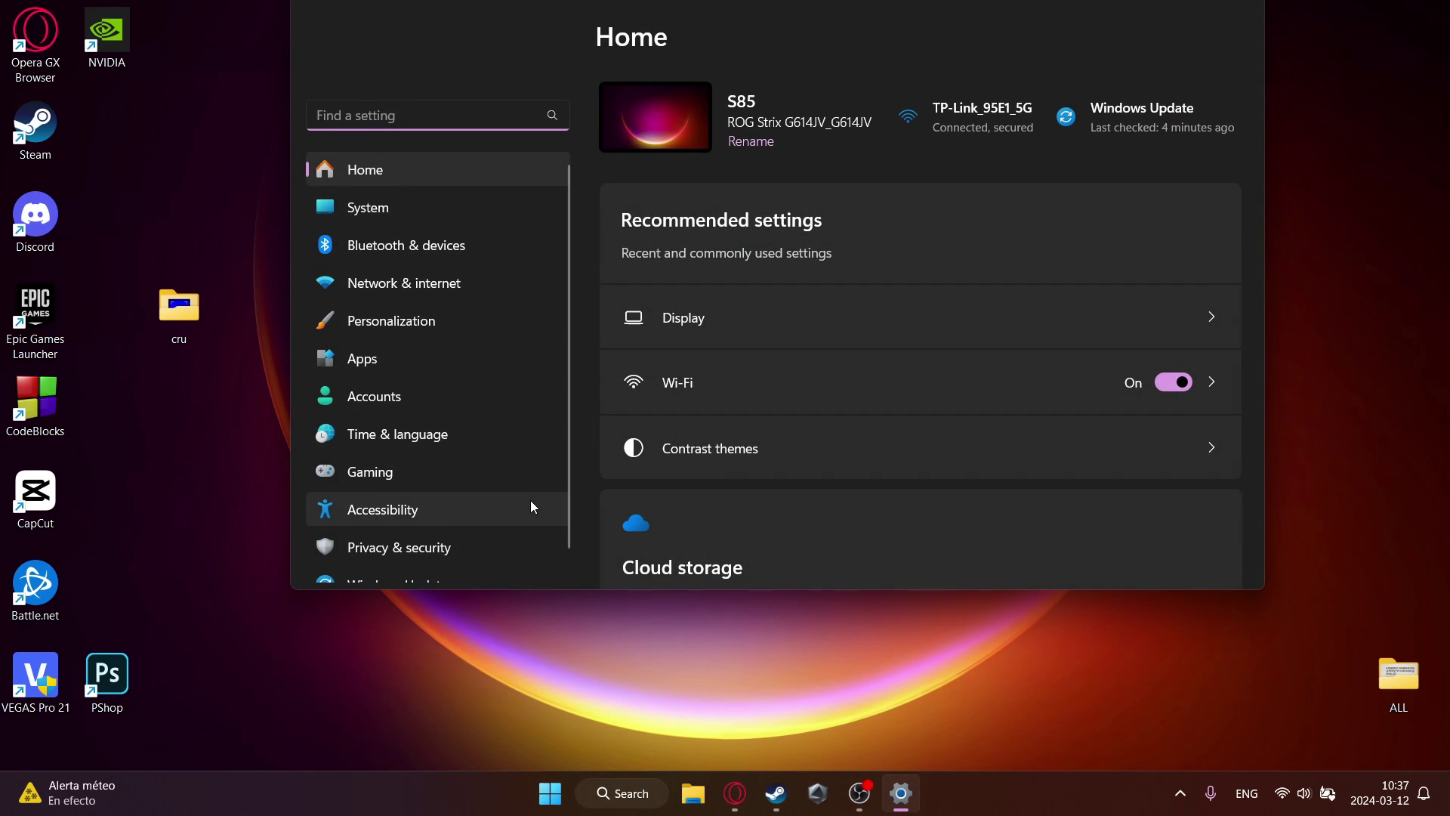
{"action": "left_click", "coordinate": [405, 211]}
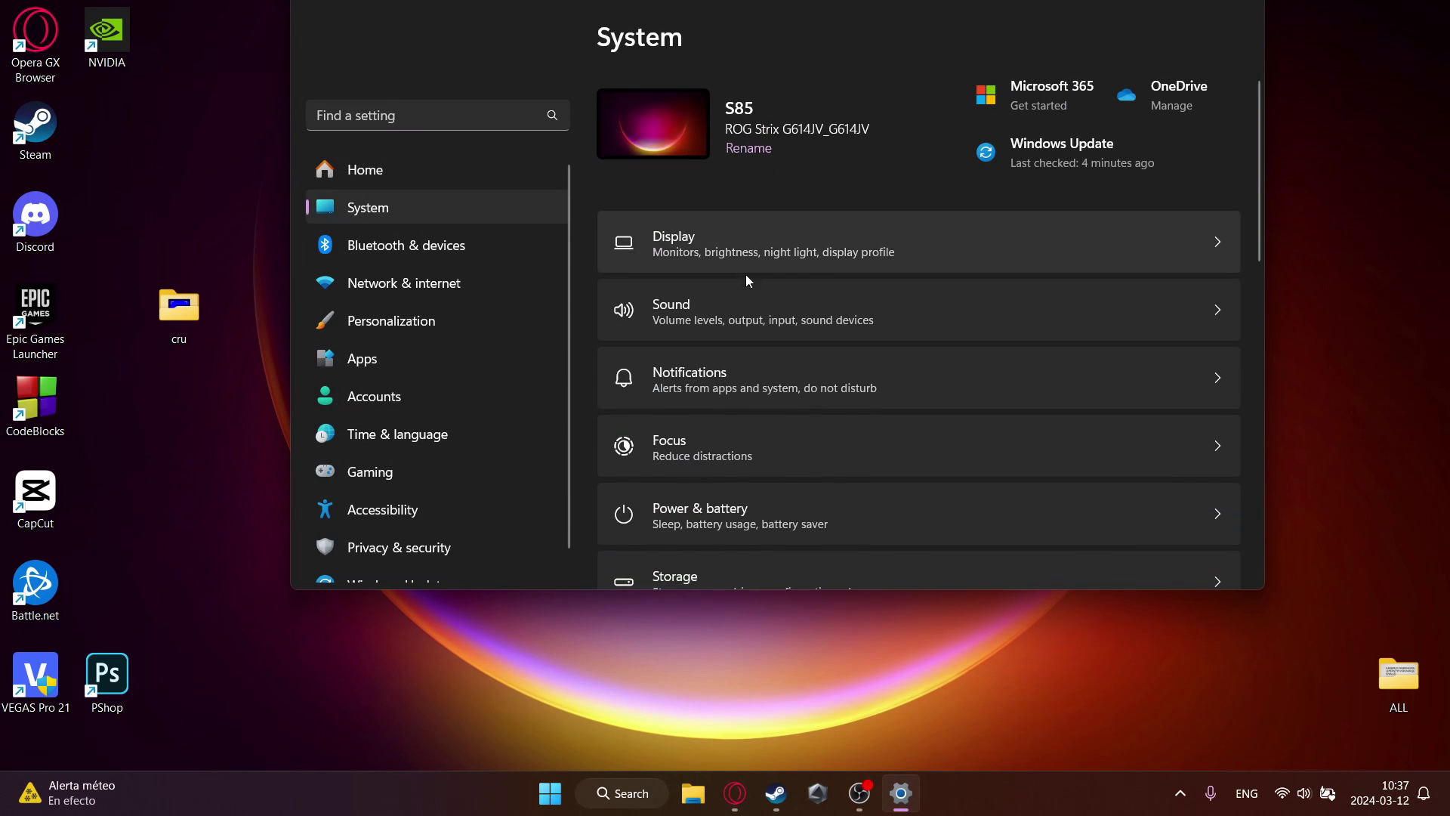
{"action": "left_click", "coordinate": [933, 241]}
Step: Select display 2 and open its Advanced display page
{"action": "scroll", "coordinate": [933, 242], "scroll_direction": "down", "scroll_amount": 3}
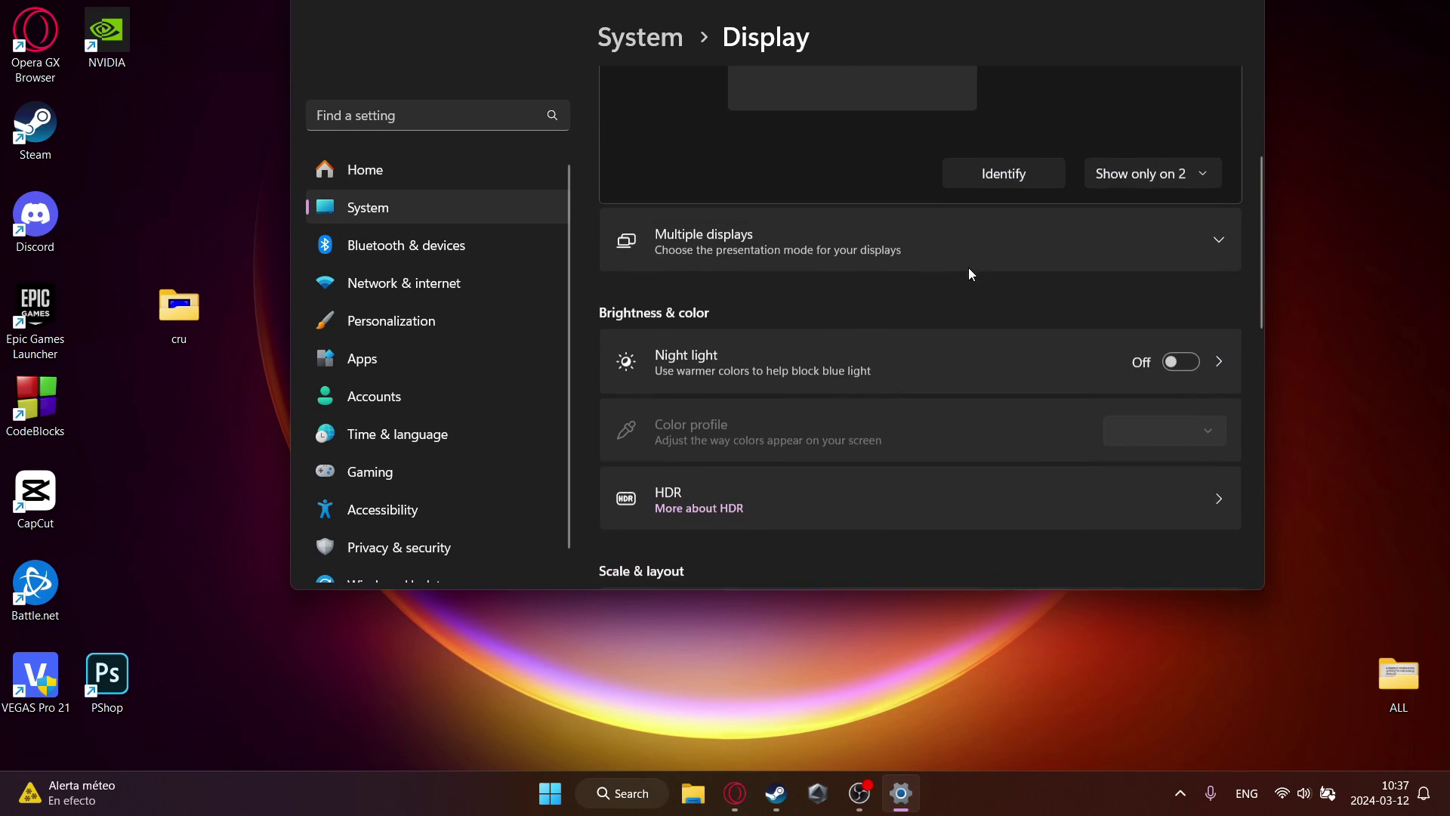
{"action": "scroll", "coordinate": [922, 206], "scroll_direction": "up", "scroll_amount": 1}
{"action": "left_click", "coordinate": [913, 219]}
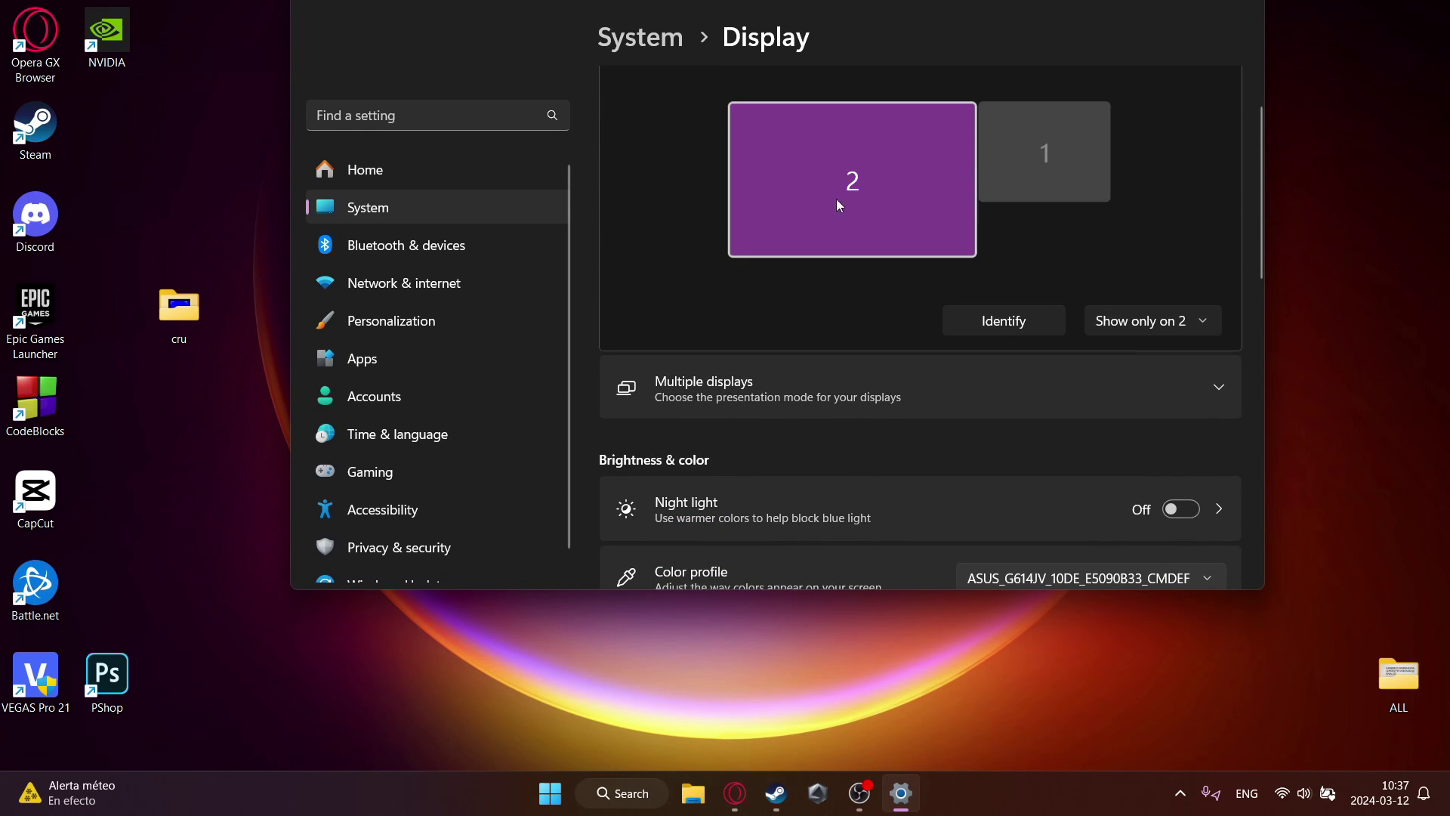
{"action": "scroll", "coordinate": [837, 201], "scroll_direction": "up", "scroll_amount": 1}
{"action": "left_click", "coordinate": [965, 36]}
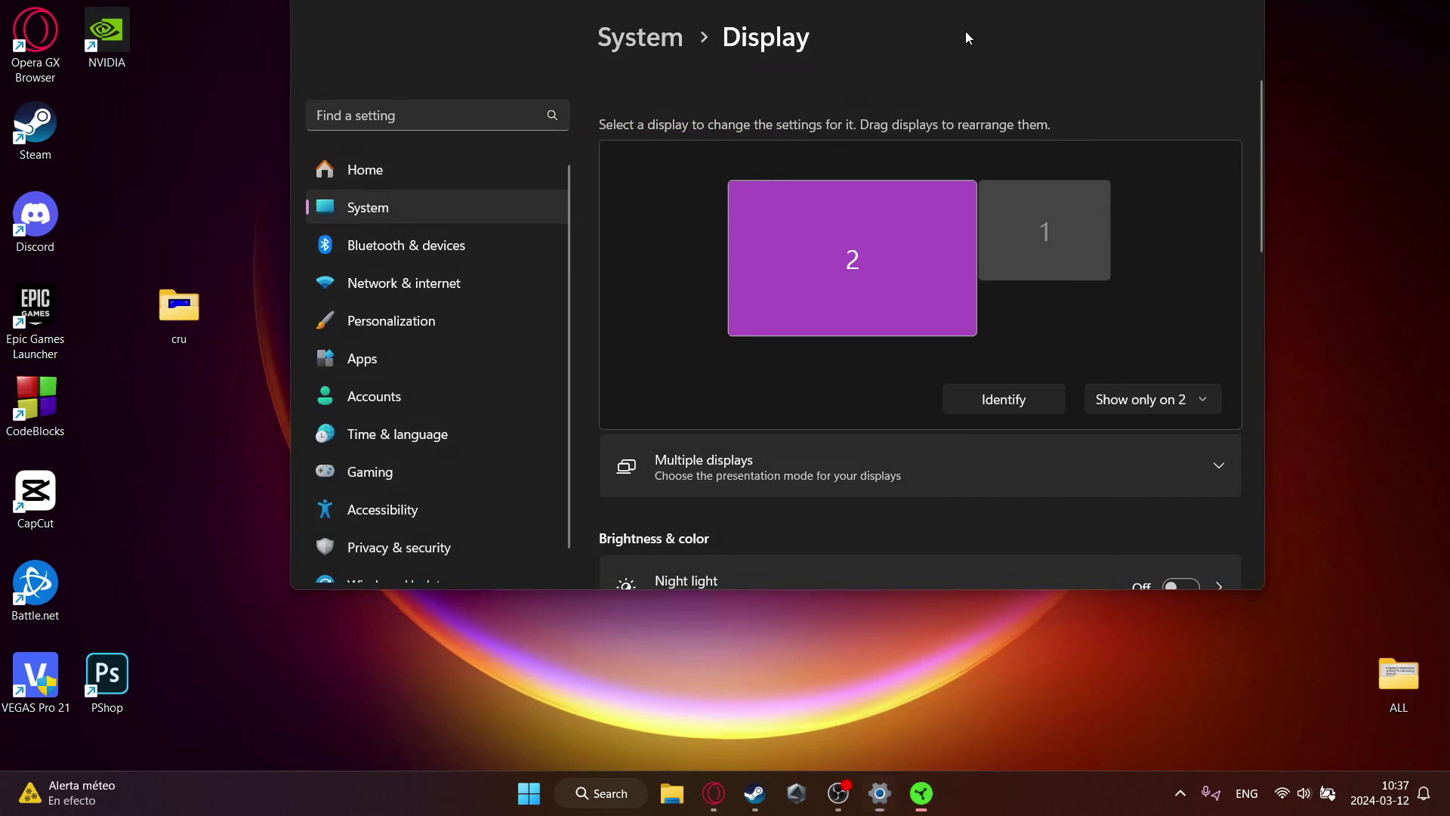
{"action": "scroll", "coordinate": [886, 361], "scroll_direction": "down", "scroll_amount": 5}
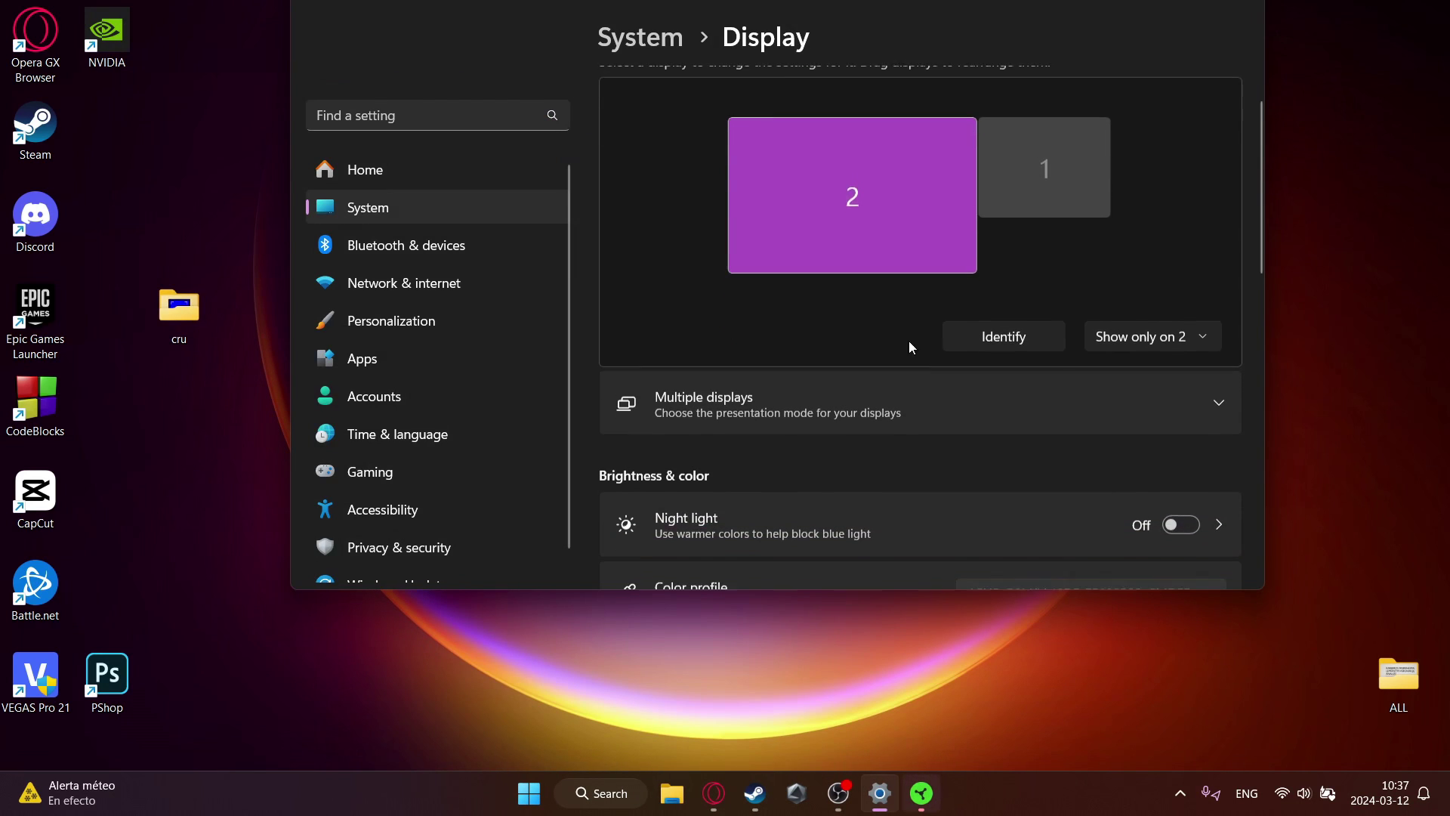
{"action": "scroll", "coordinate": [906, 270], "scroll_direction": "down", "scroll_amount": 3}
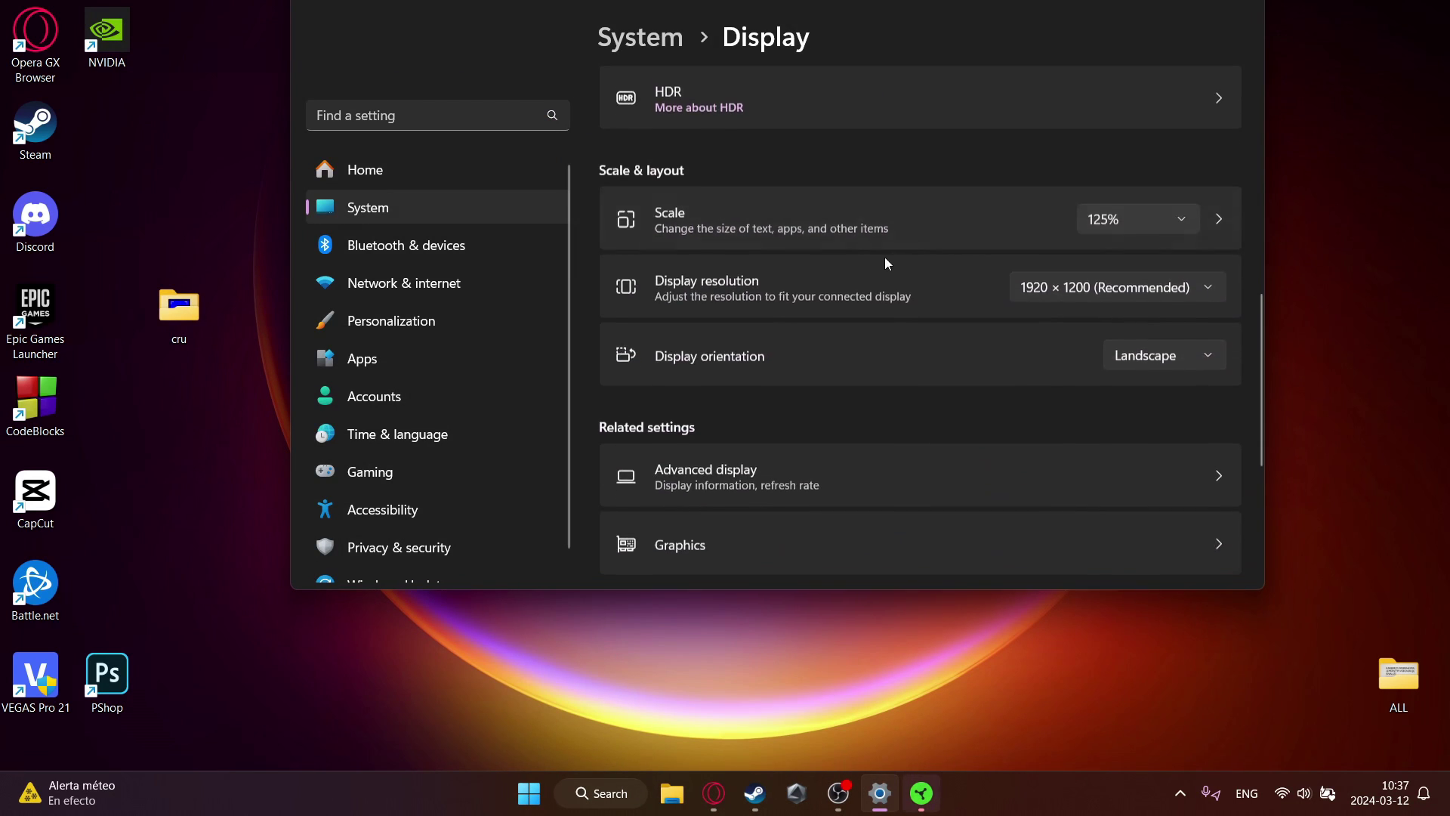
{"action": "scroll", "coordinate": [941, 217], "scroll_direction": "down", "scroll_amount": 2}
{"action": "left_click", "coordinate": [834, 330]}
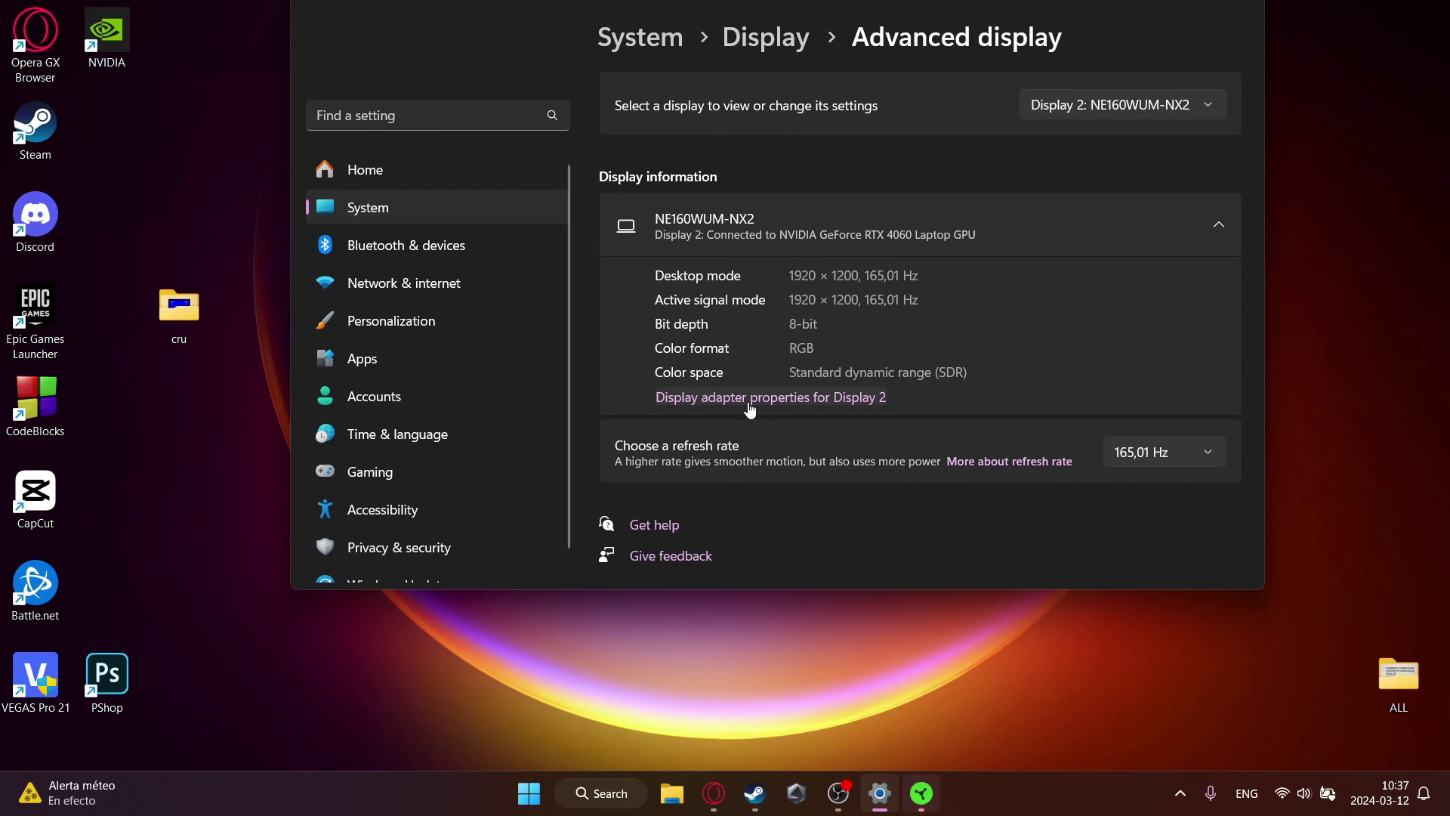
Step: Open Display 2's adapter properties and set the Monitor tab's screen refresh rate to 170 Hertz
{"action": "left_click", "coordinate": [750, 408]}
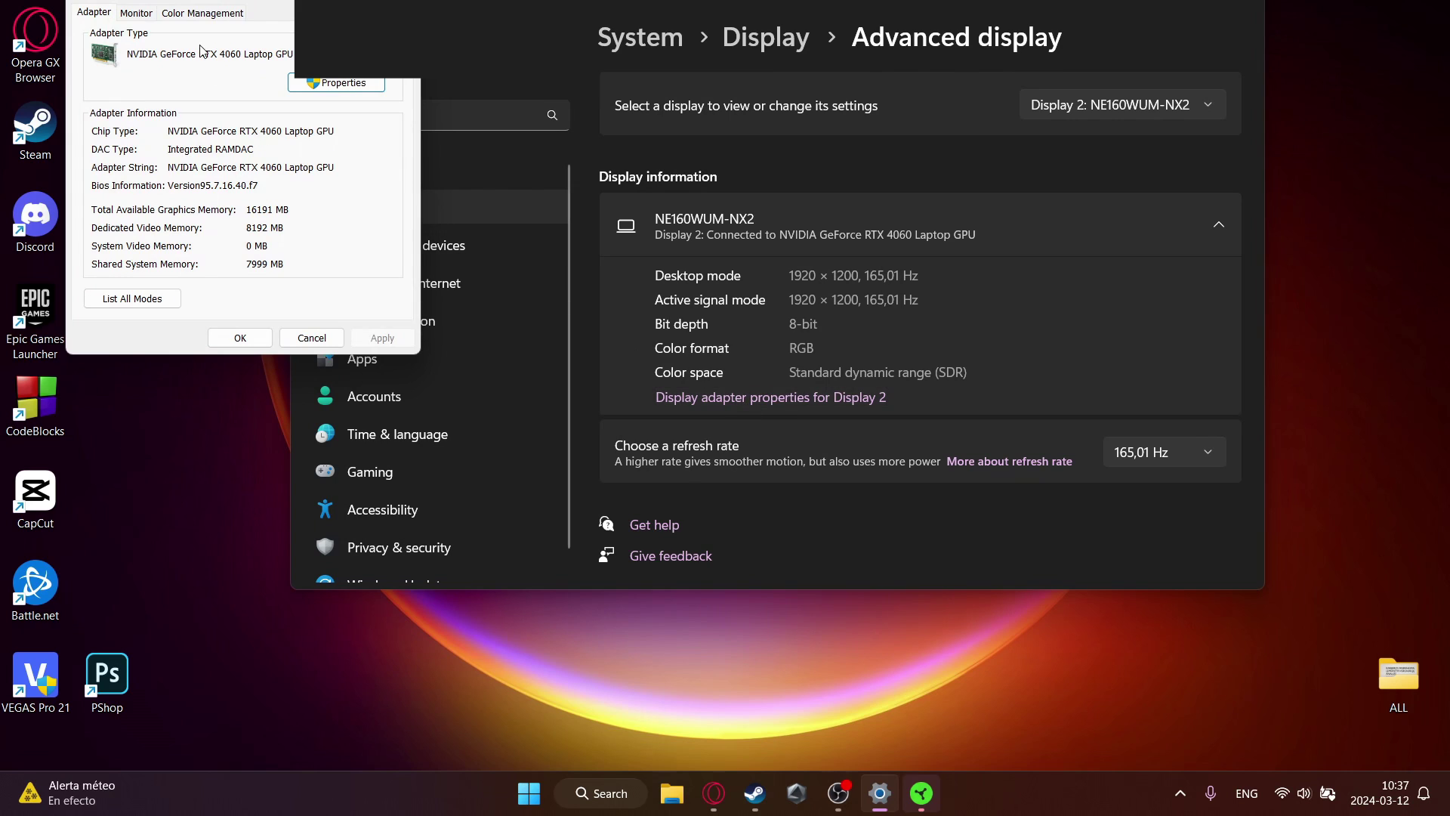
{"action": "left_click_drag", "start_coordinate": [205, 6], "coordinate": [587, 102]}
{"action": "left_click", "coordinate": [522, 126]}
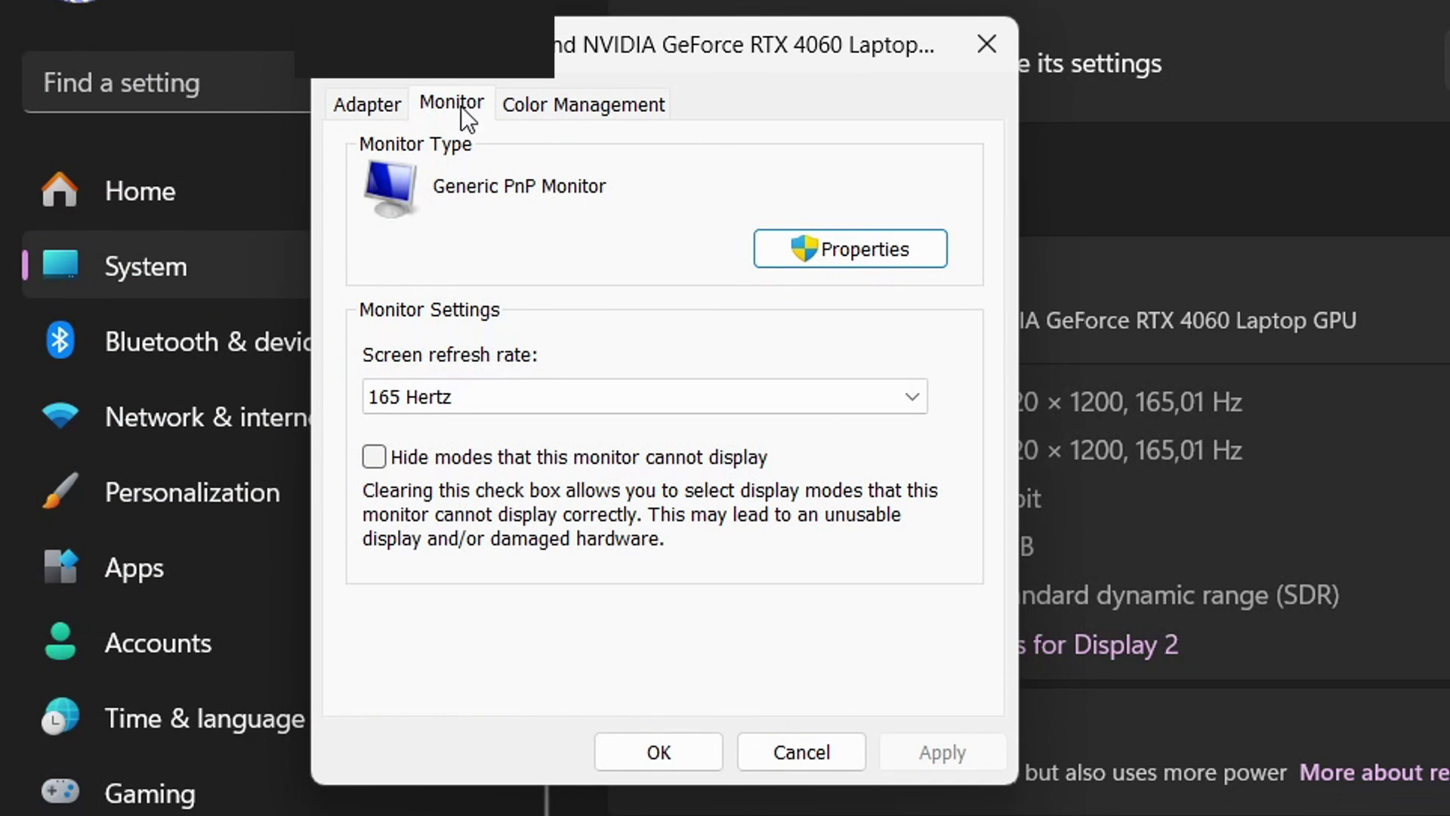
{"action": "left_click", "coordinate": [577, 270]}
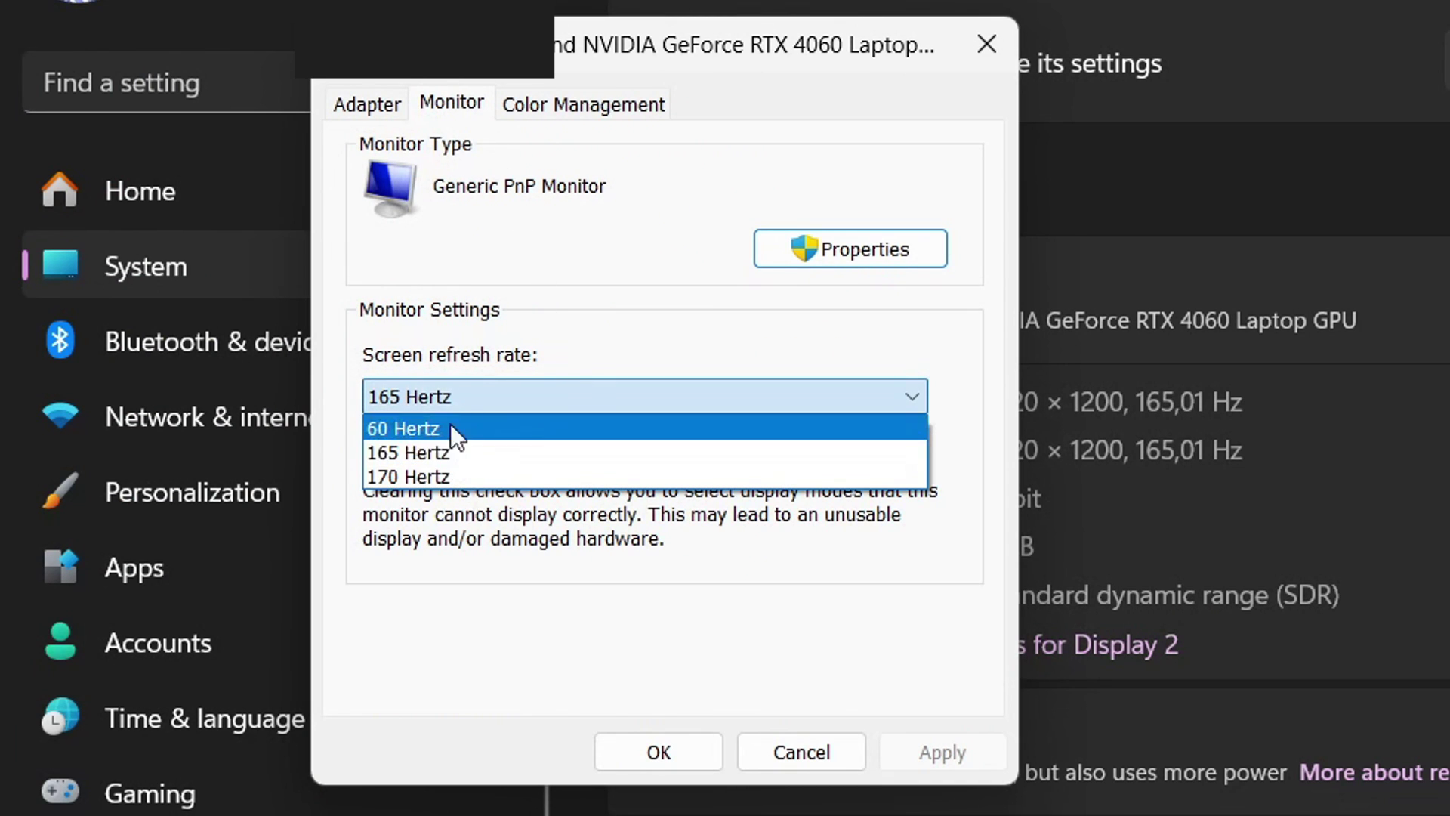
{"action": "left_click", "coordinate": [405, 474]}
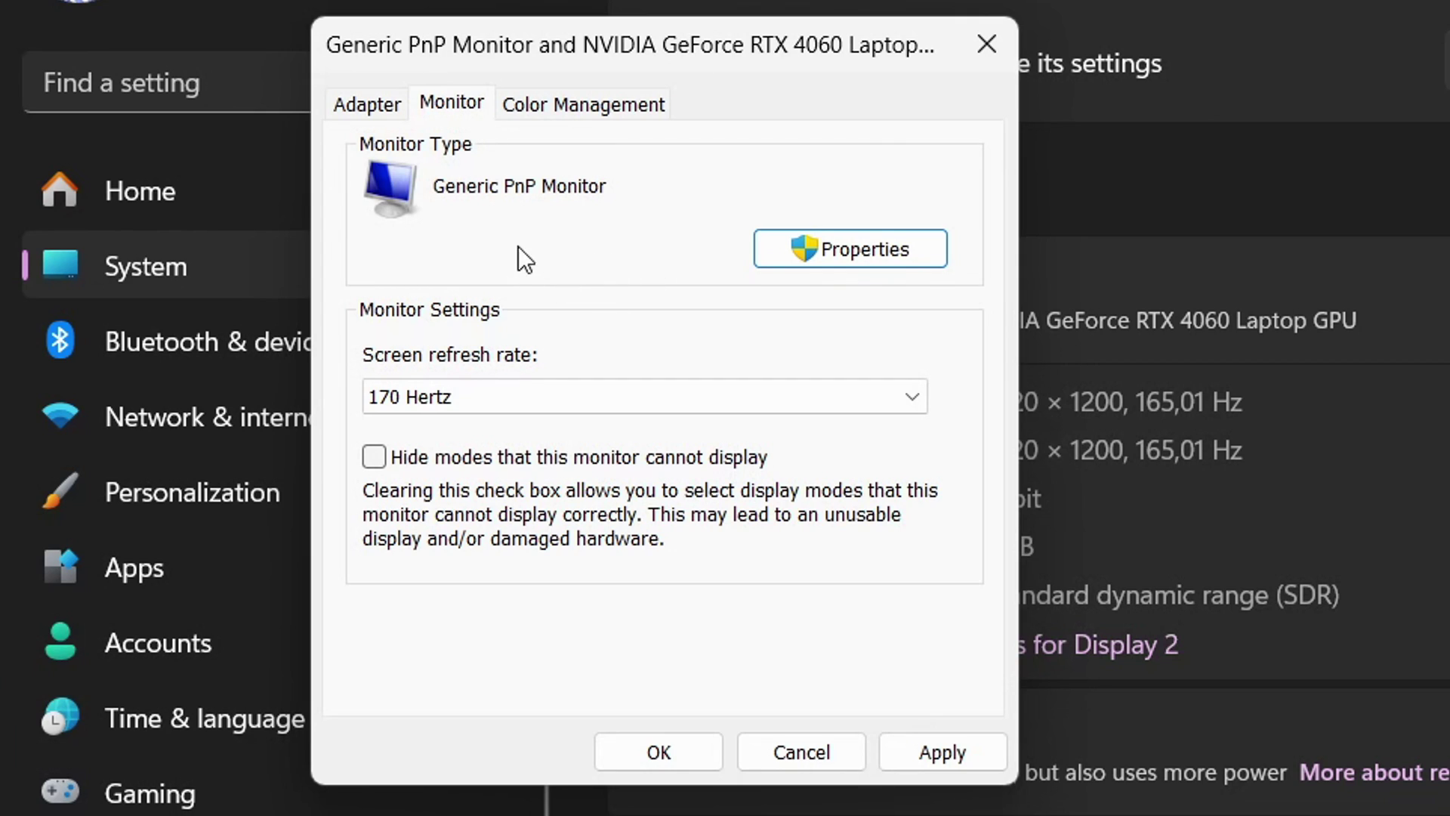
{"action": "left_click", "coordinate": [596, 405]}
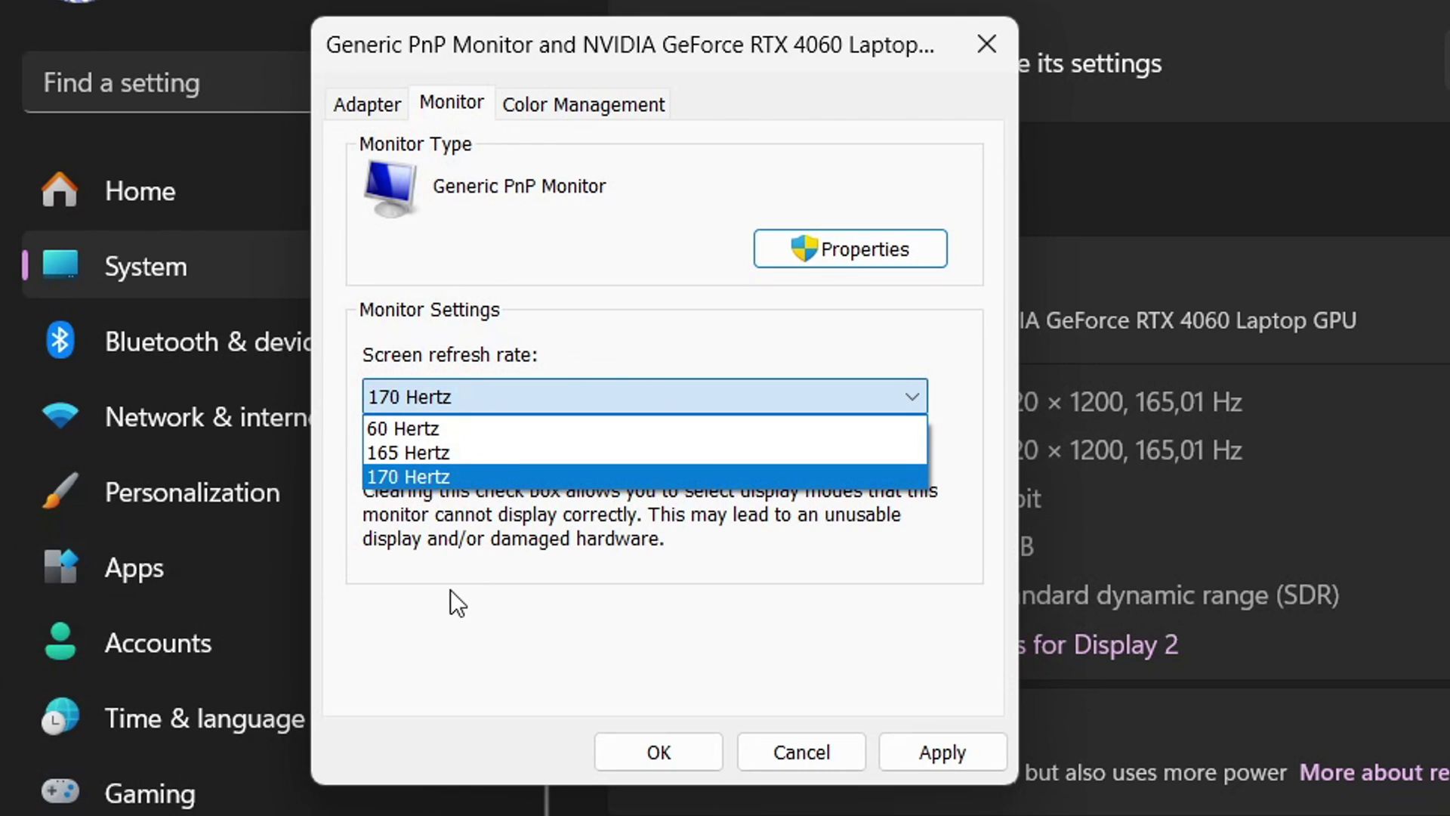
{"action": "left_click", "coordinate": [450, 476]}
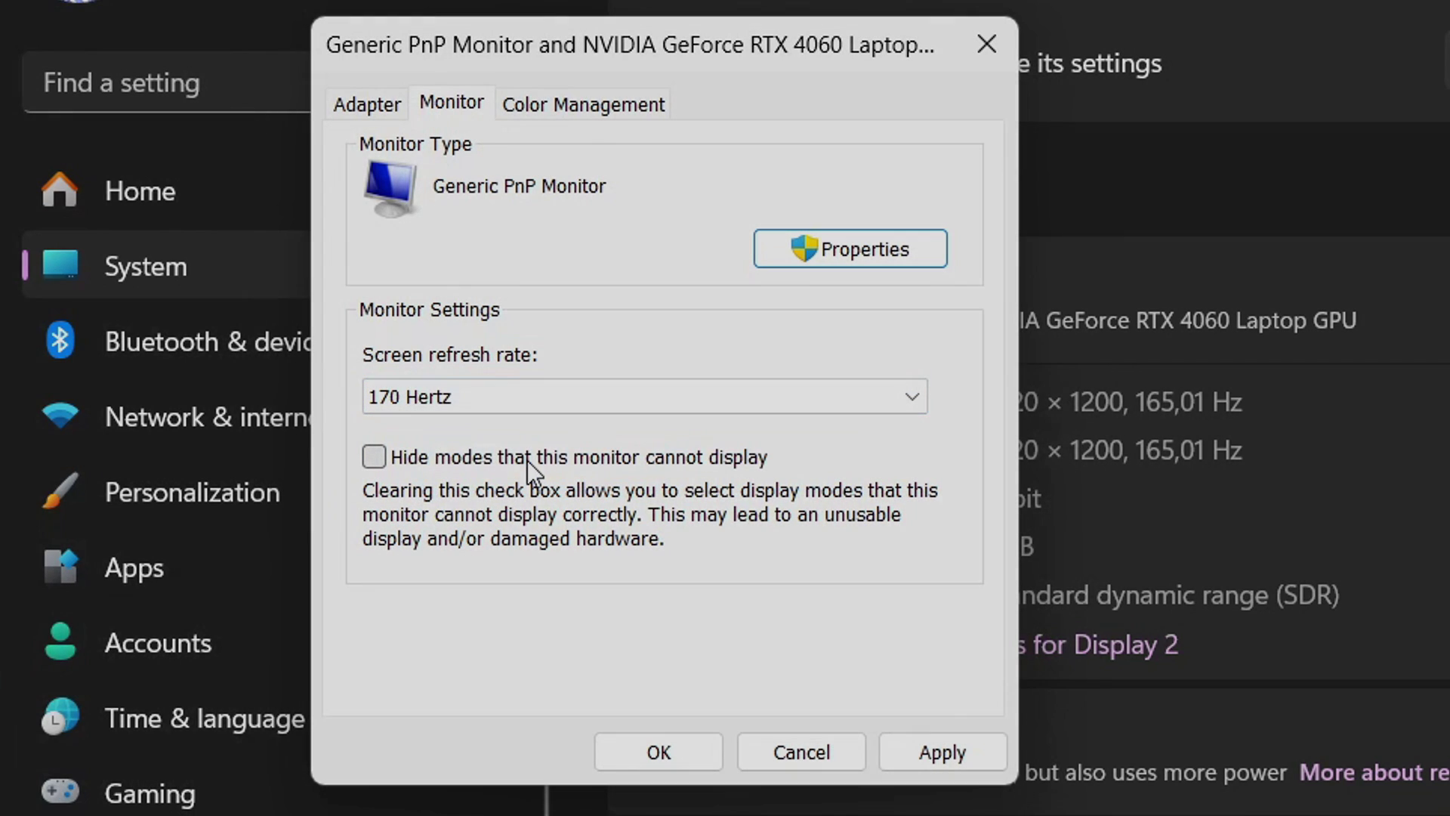